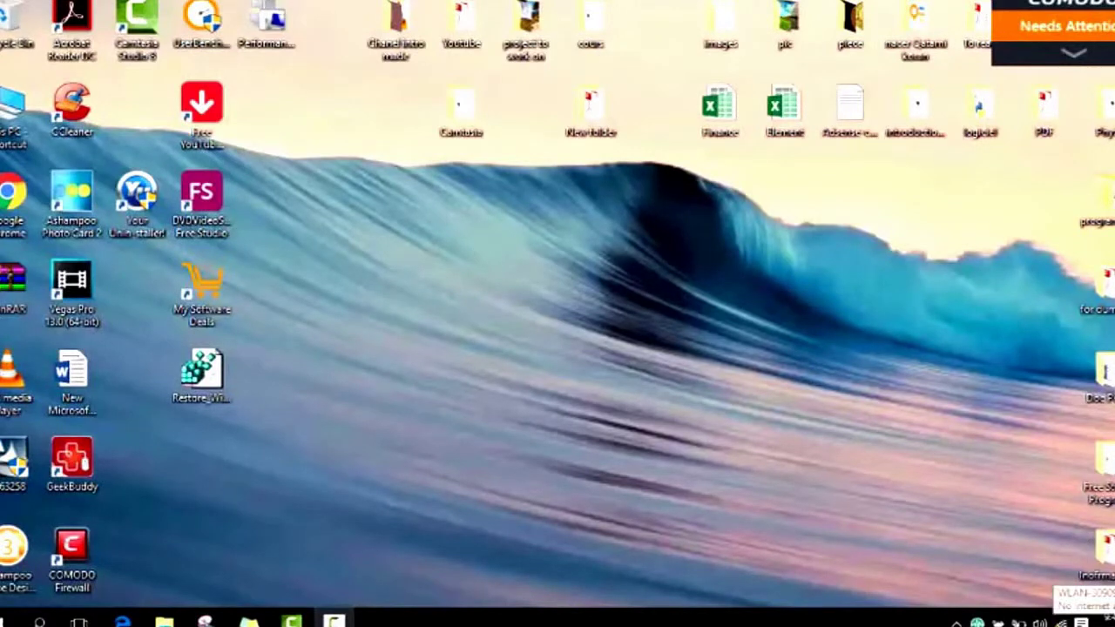
- Check the wireless network list, then search 'control panel' and open Control Panel
{"action": "left_click", "coordinate": [1061, 622]}
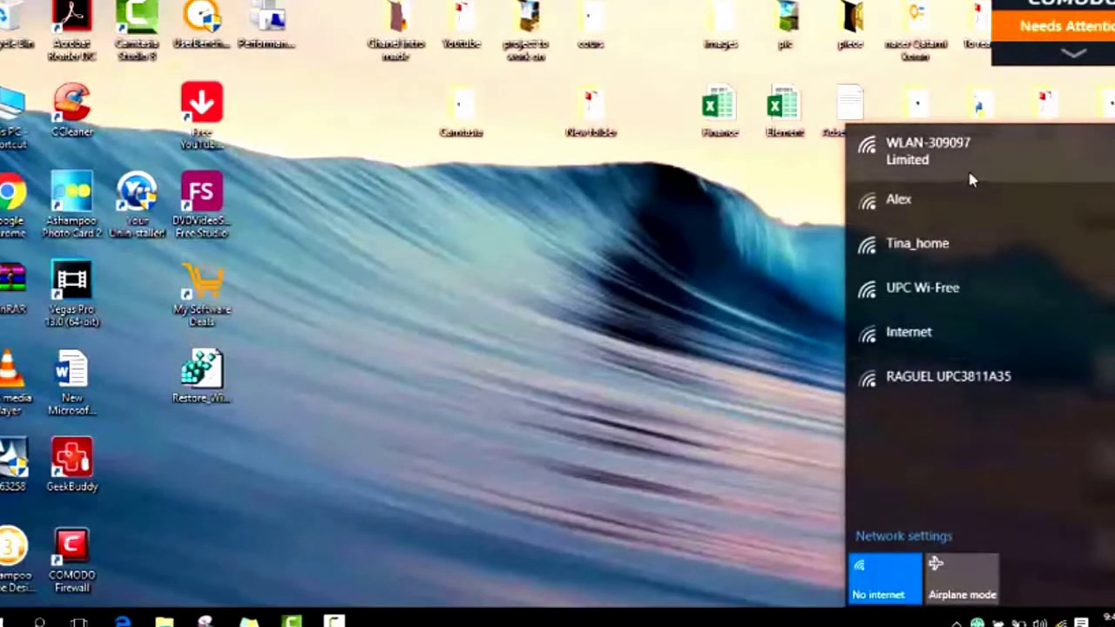
{"action": "left_click", "coordinate": [716, 336]}
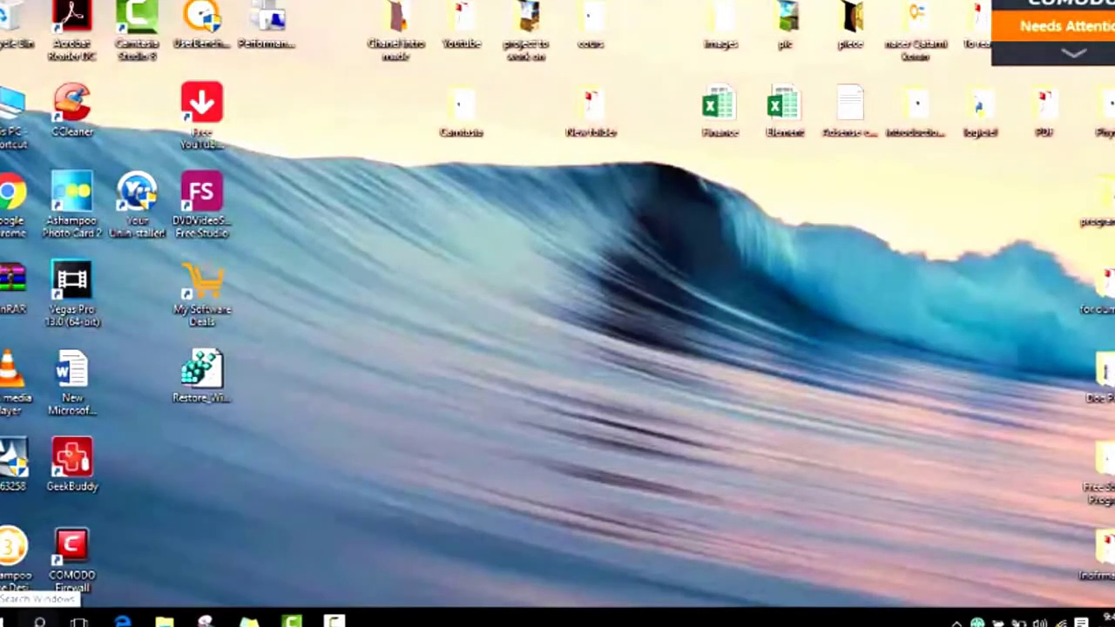
{"action": "left_click", "coordinate": [39, 620]}
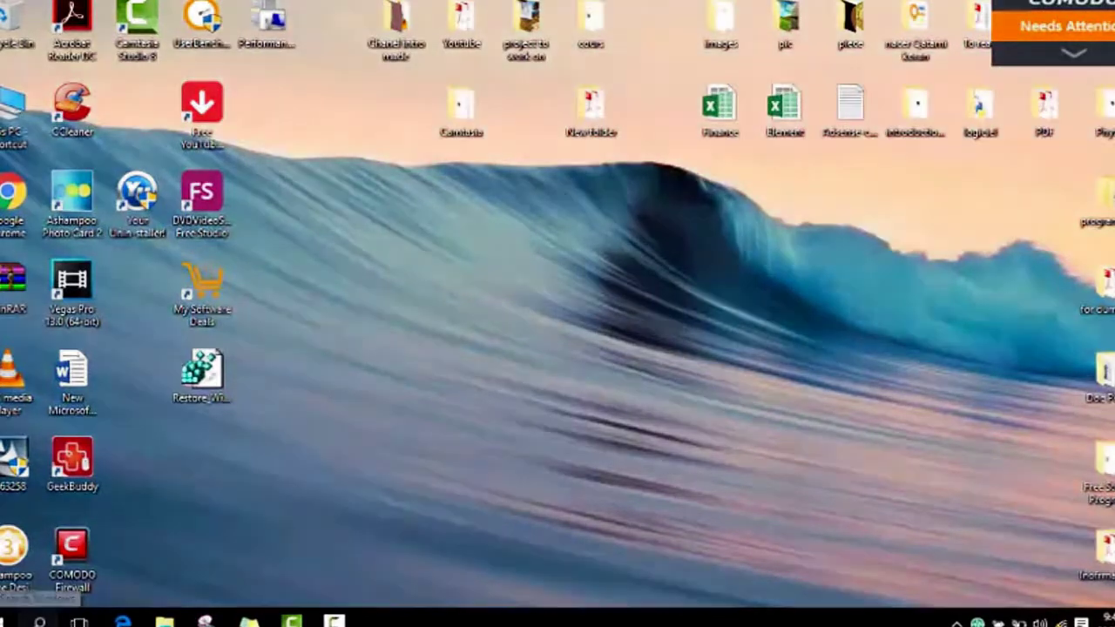
{"action": "type", "text": "co"}
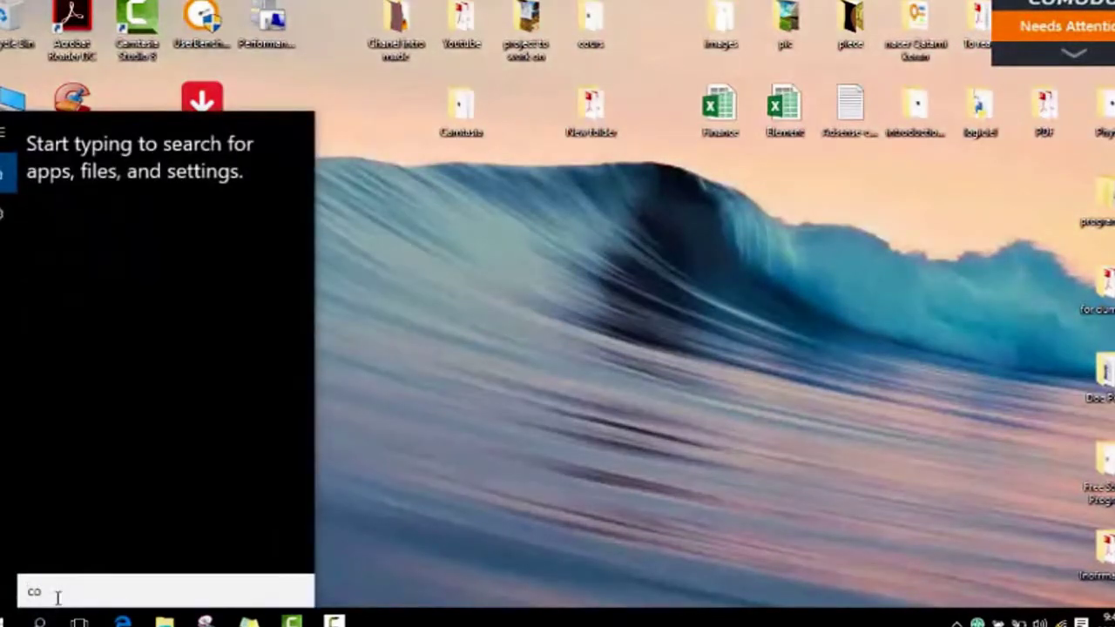
{"action": "type", "text": "ntrol panel"}
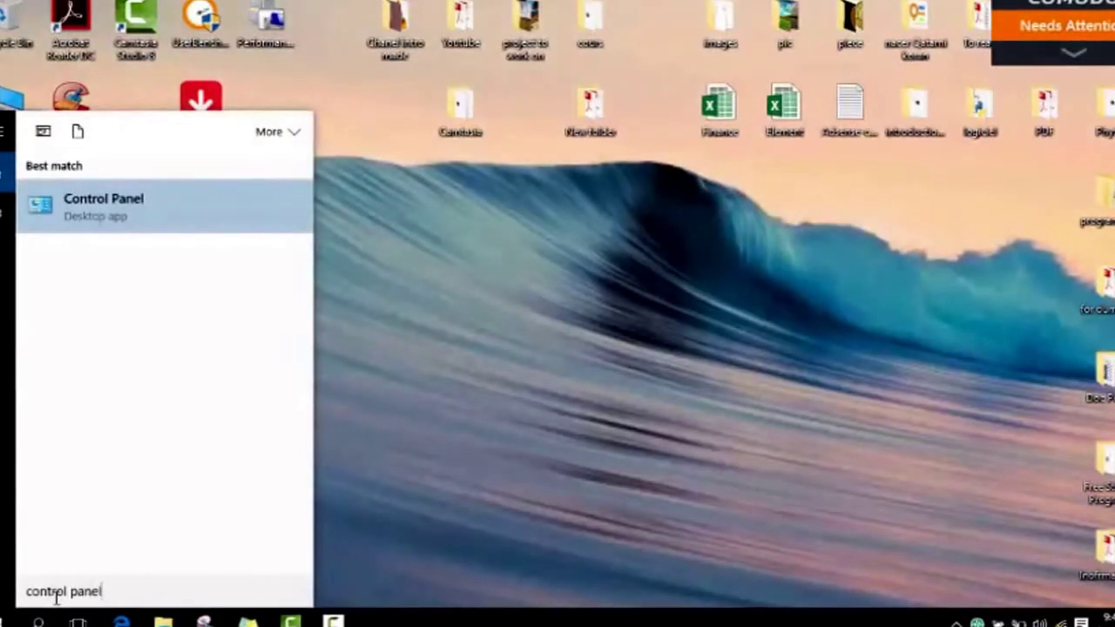
{"action": "left_click", "coordinate": [110, 214]}
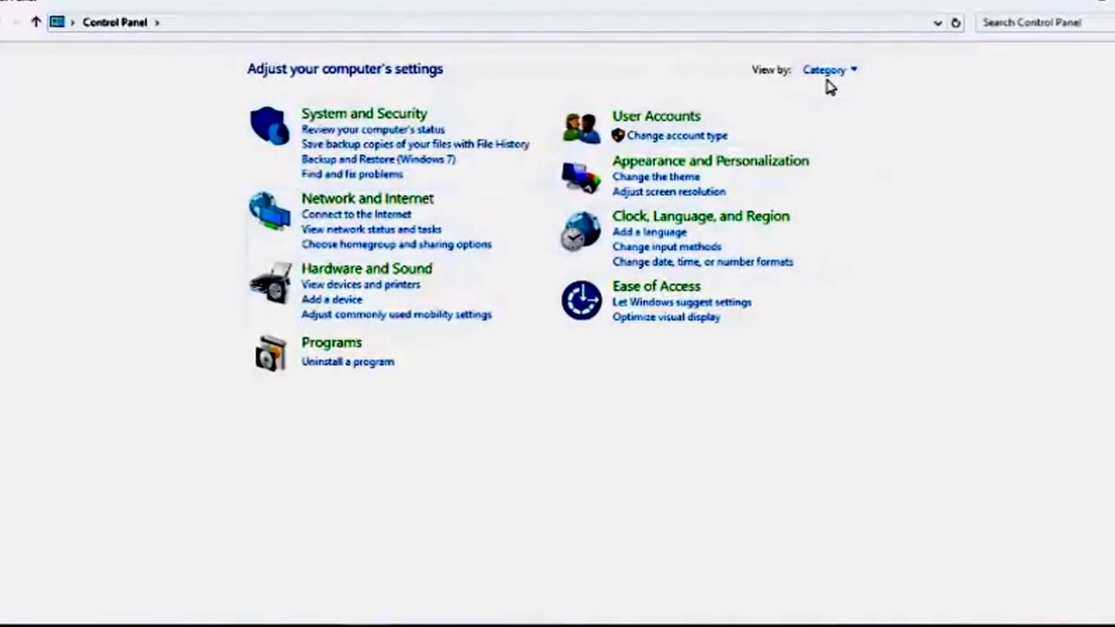
{"action": "left_click", "coordinate": [823, 76]}
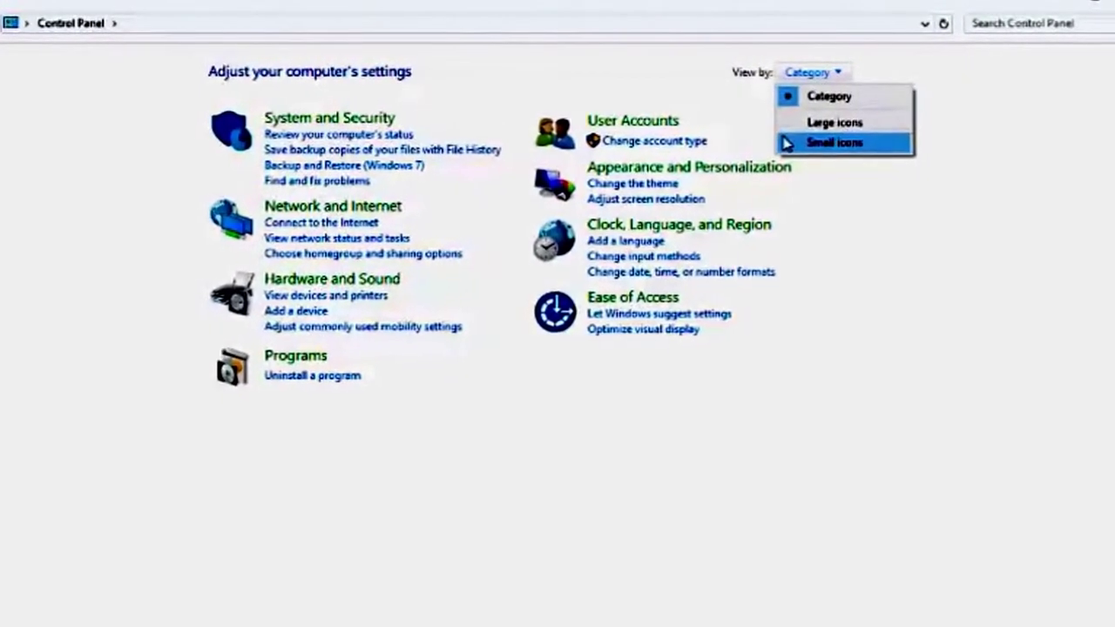
{"action": "left_click", "coordinate": [801, 139]}
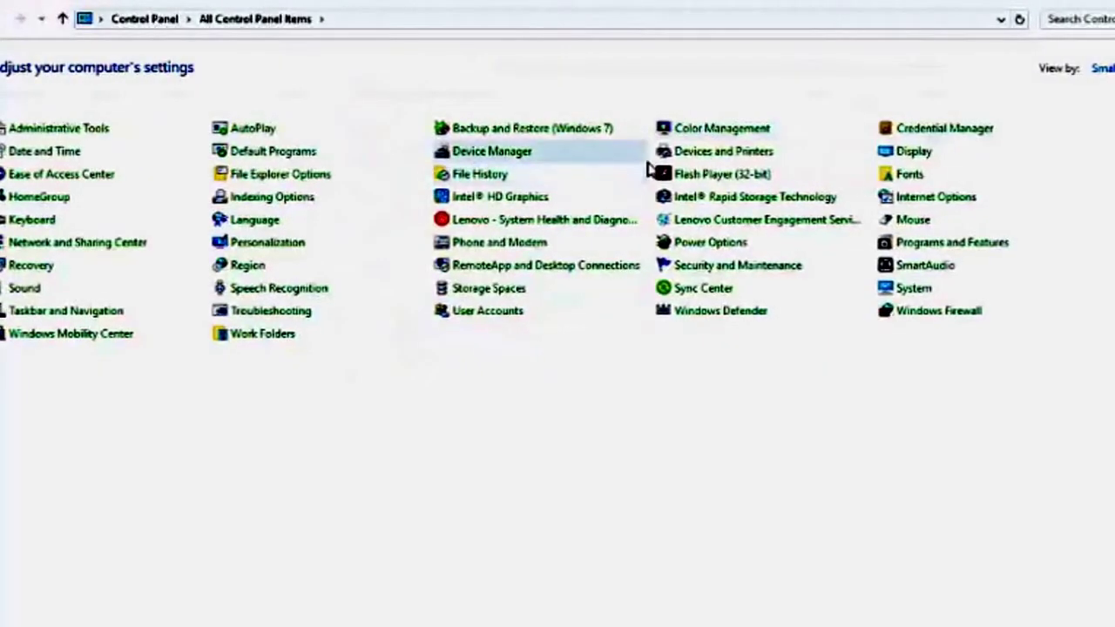
{"action": "left_click", "coordinate": [1103, 68]}
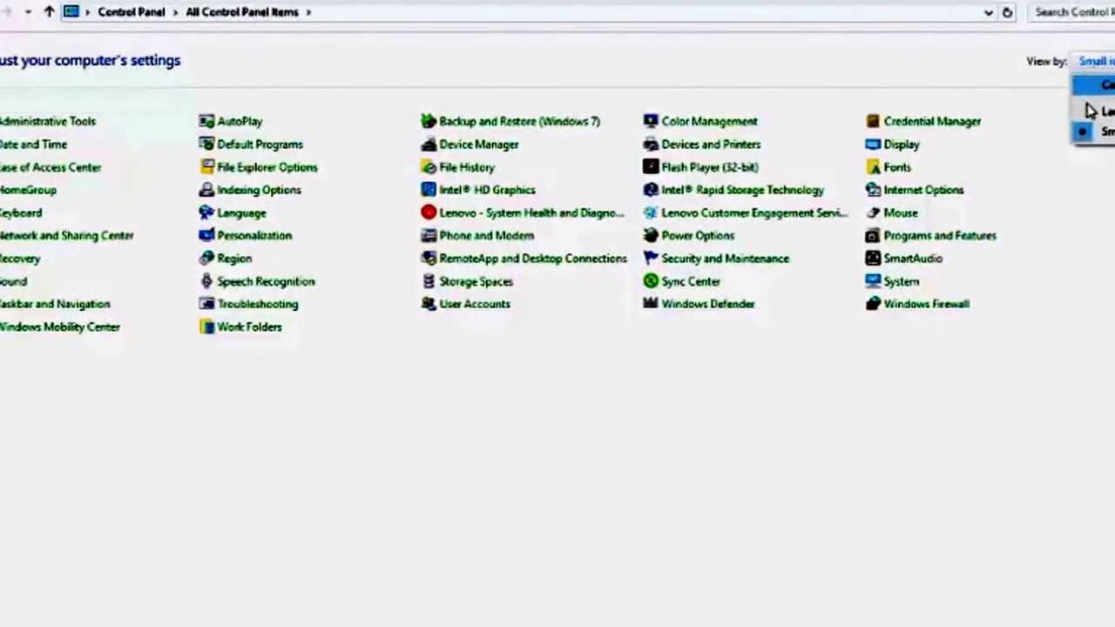
{"action": "left_click", "coordinate": [1094, 110]}
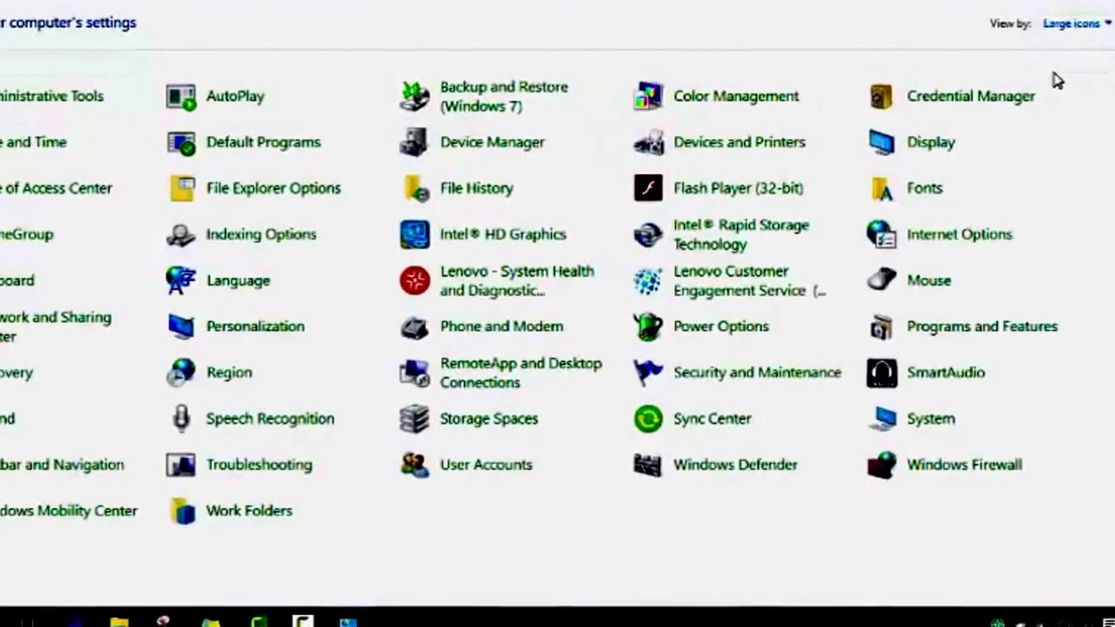
{"action": "left_click", "coordinate": [1079, 17]}
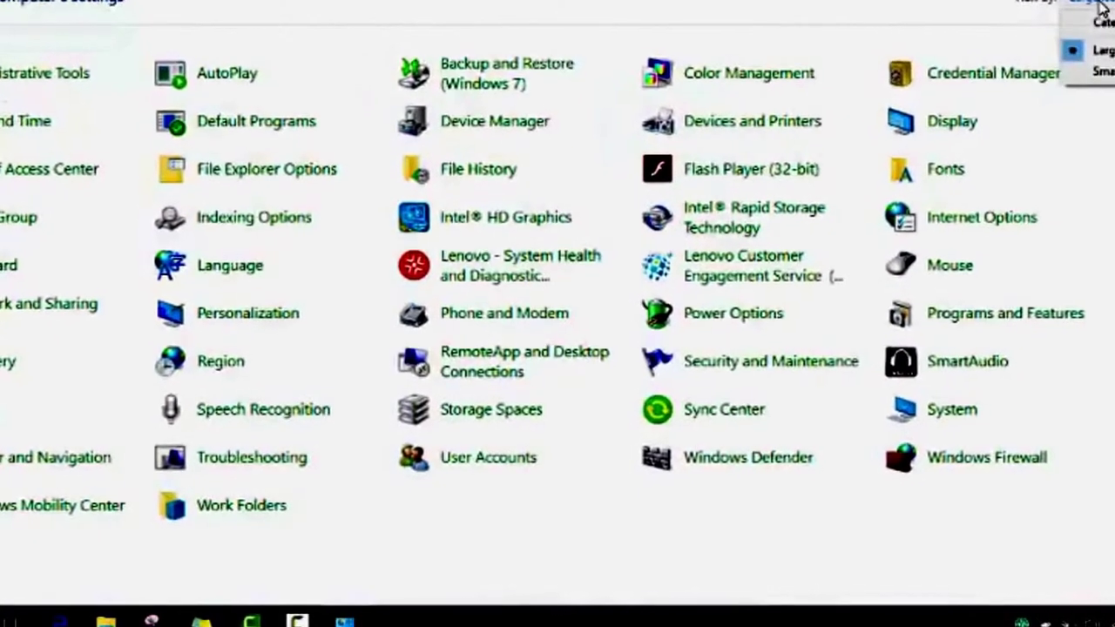
{"action": "left_click", "coordinate": [1102, 15]}
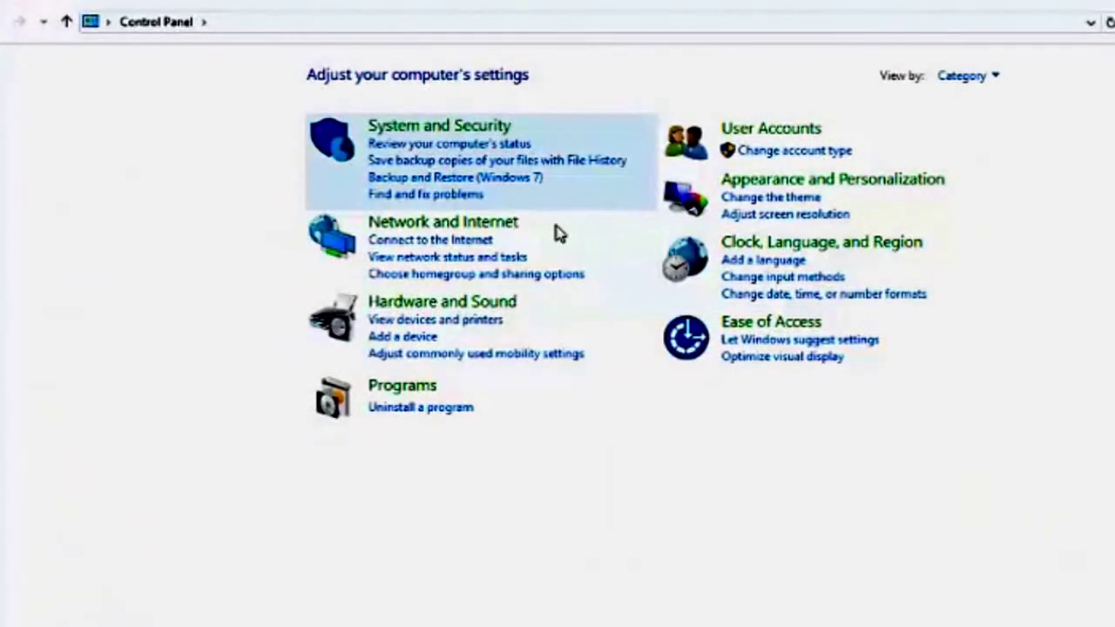
- View the WLAN-309097 Wi-Fi status in Network and Sharing Center, then close Control Panel
{"action": "left_click", "coordinate": [510, 222]}
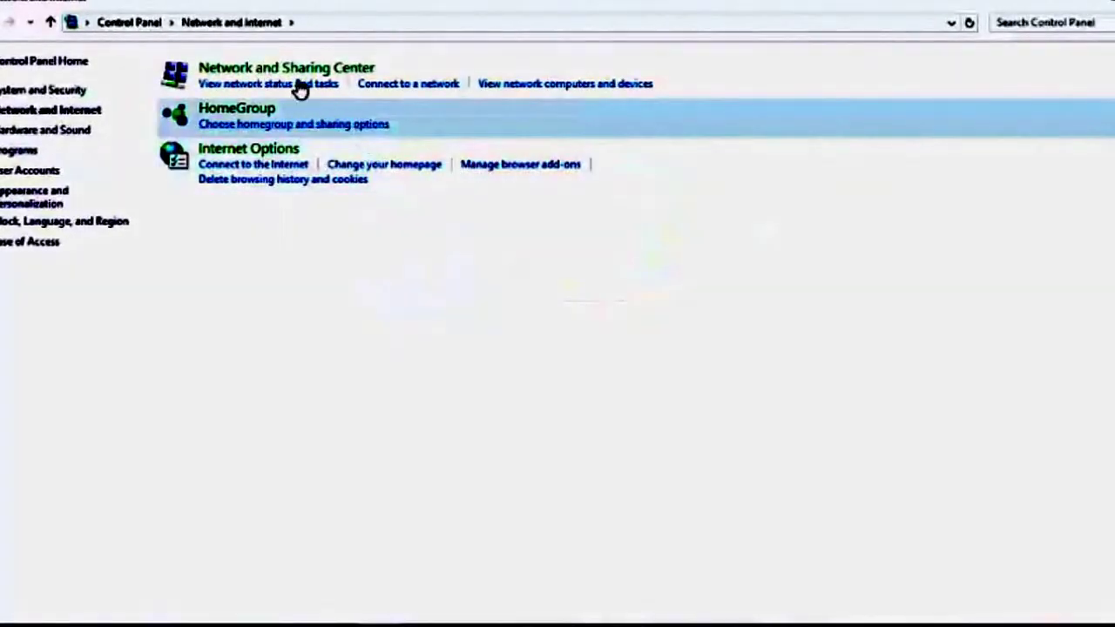
{"action": "left_click", "coordinate": [290, 77]}
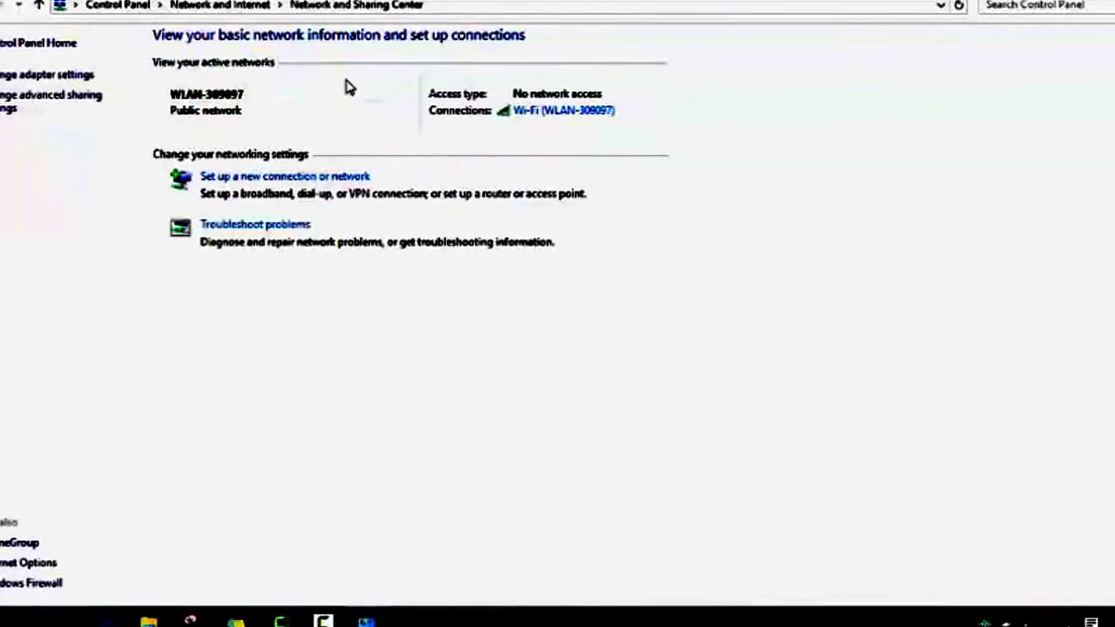
{"action": "left_click", "coordinate": [535, 115]}
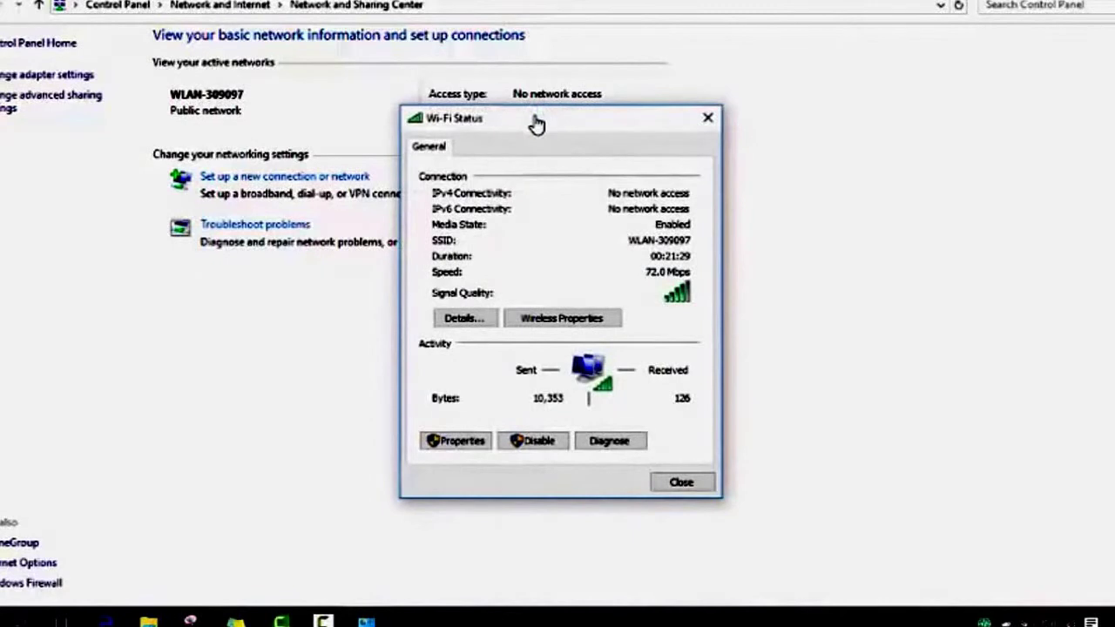
{"action": "left_click", "coordinate": [714, 126]}
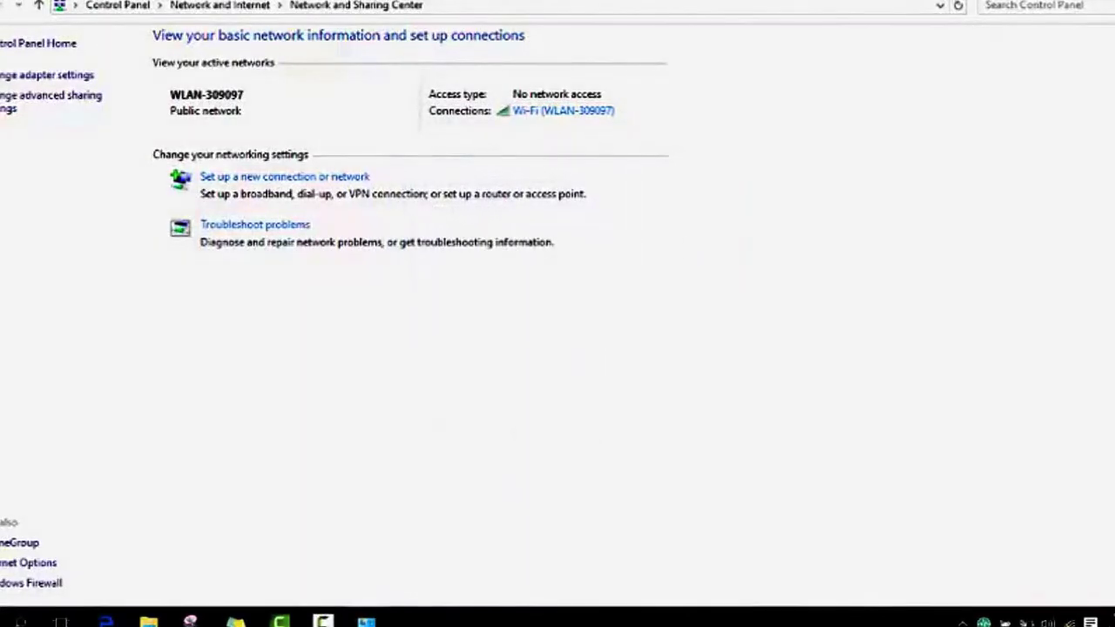
{"action": "key", "text": "alt+F4"}
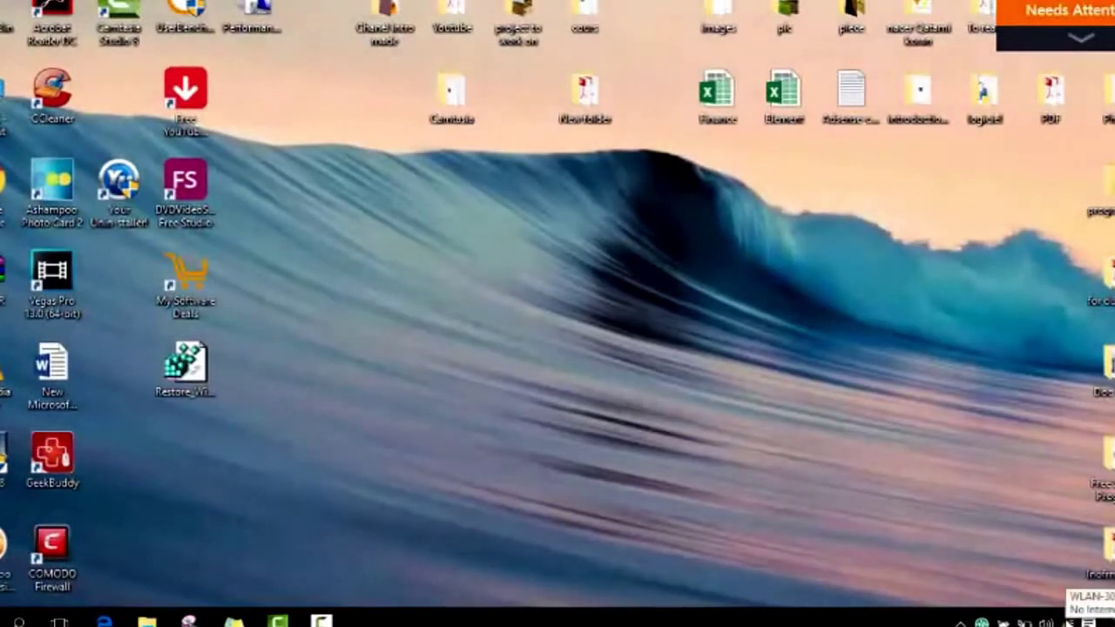
- Reopen Network and Sharing Center from the tray network icon and show the WLAN-309097 status
{"action": "right_click", "coordinate": [1069, 622]}
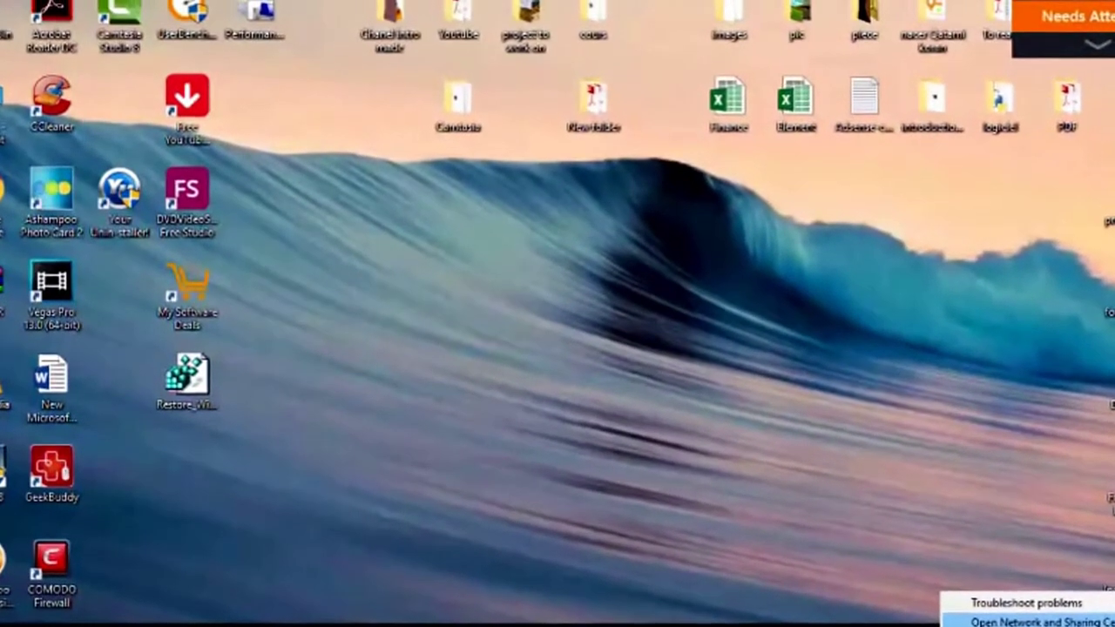
{"action": "left_click", "coordinate": [1041, 622]}
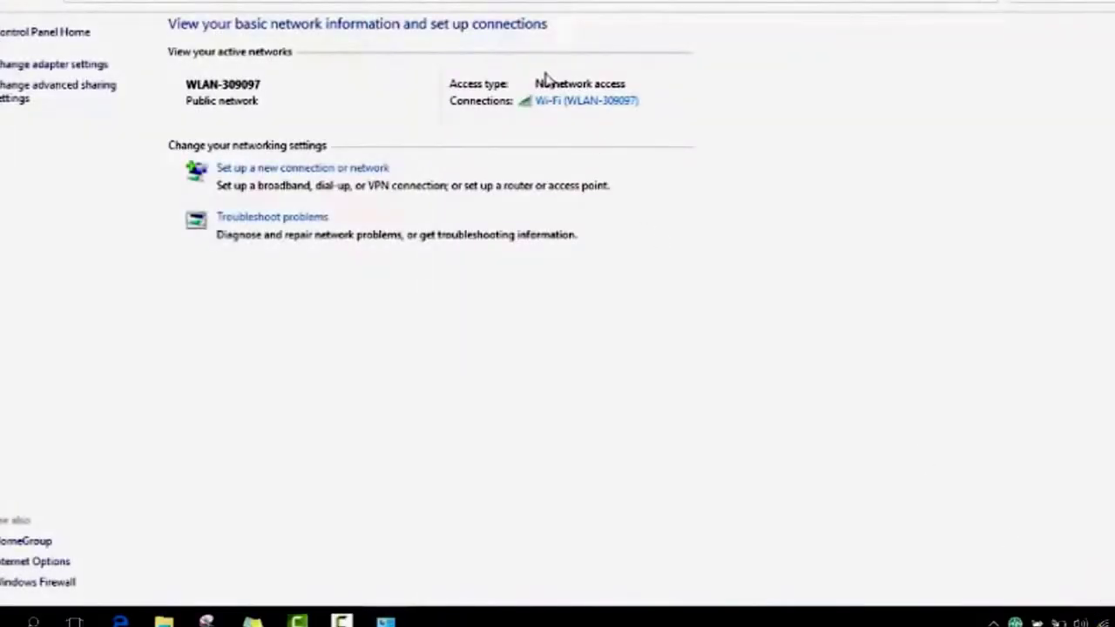
{"action": "left_click", "coordinate": [572, 101]}
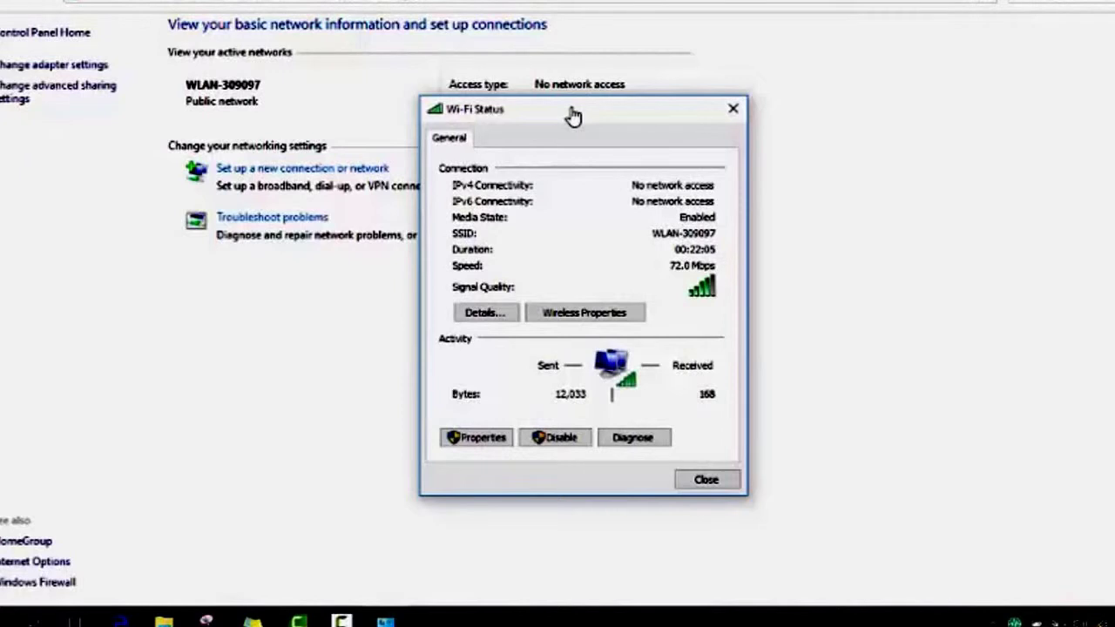
- Open the Wi-Fi Properties and select Internet Protocol Version 4 (TCP/IPv4)
{"action": "left_click", "coordinate": [482, 438]}
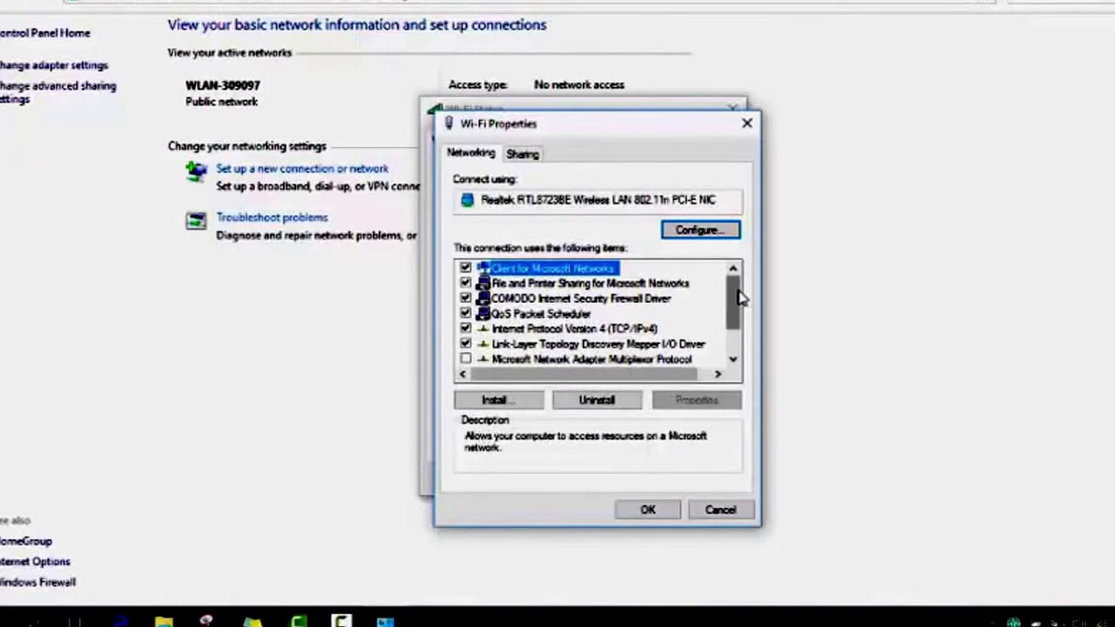
{"action": "left_click", "coordinate": [558, 344]}
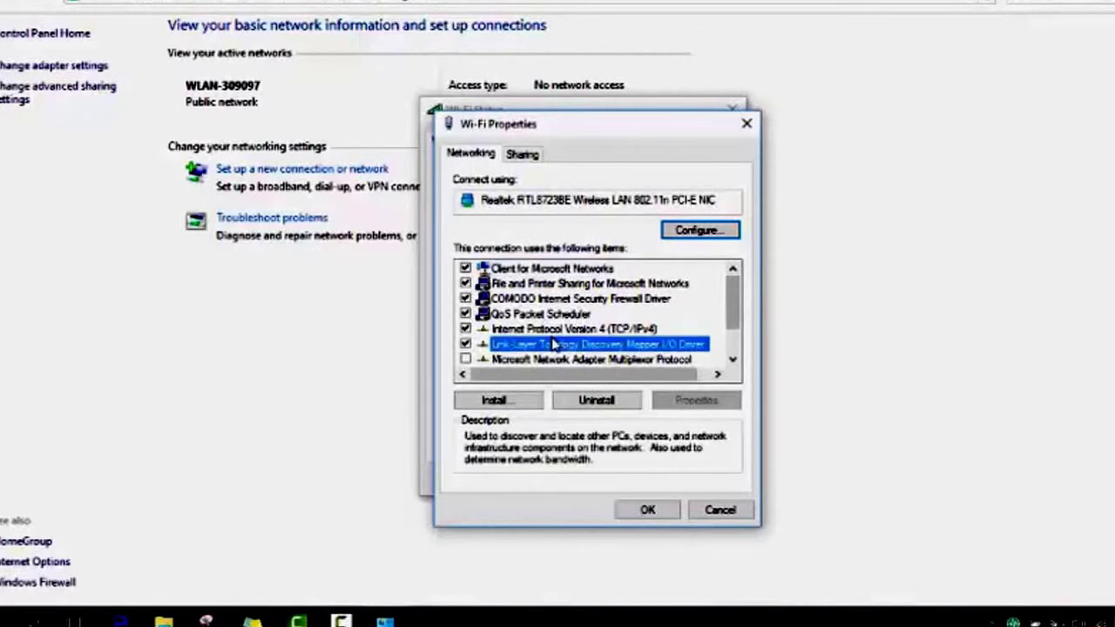
{"action": "left_click", "coordinate": [545, 330]}
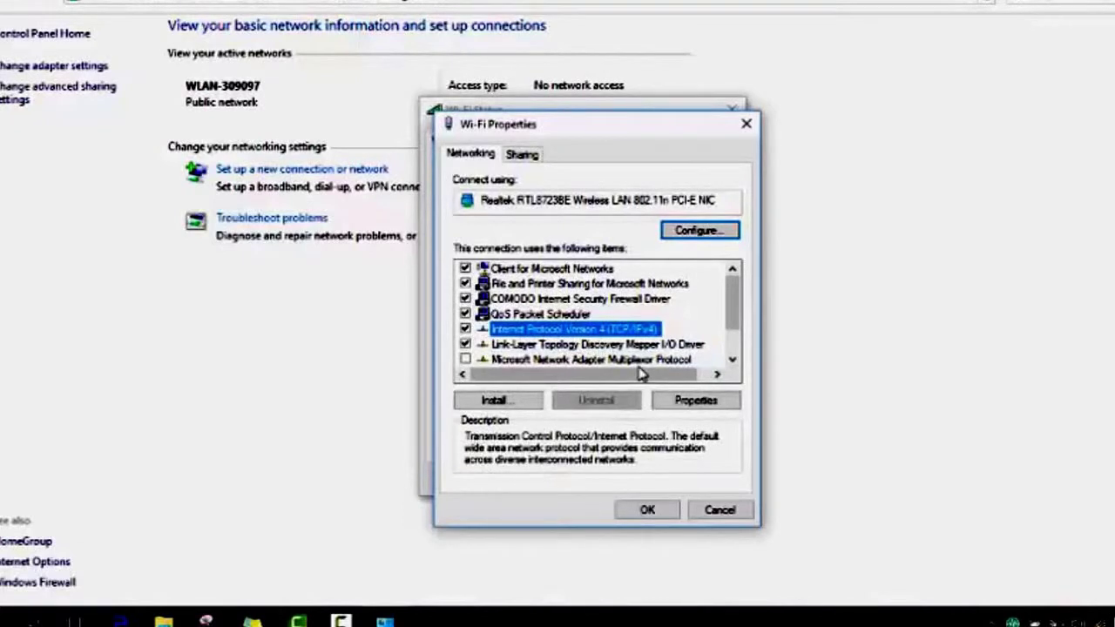
- In TCP/IPv4 Properties, choose automatic IP and DNS addresses, then move the dialog right
{"action": "left_click", "coordinate": [676, 403]}
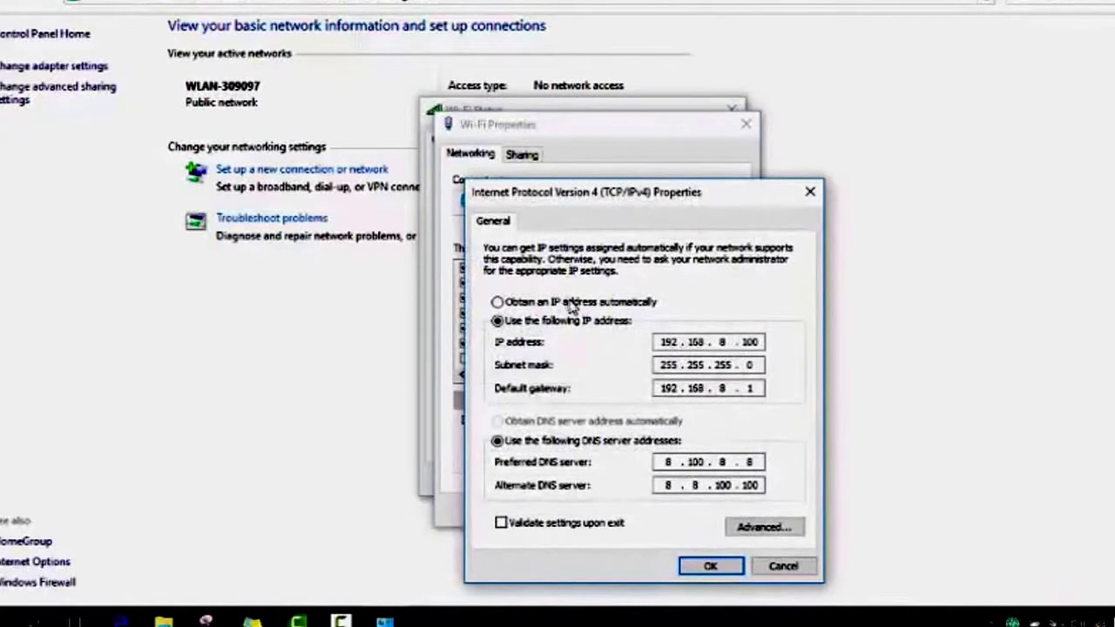
{"action": "left_click", "coordinate": [571, 305]}
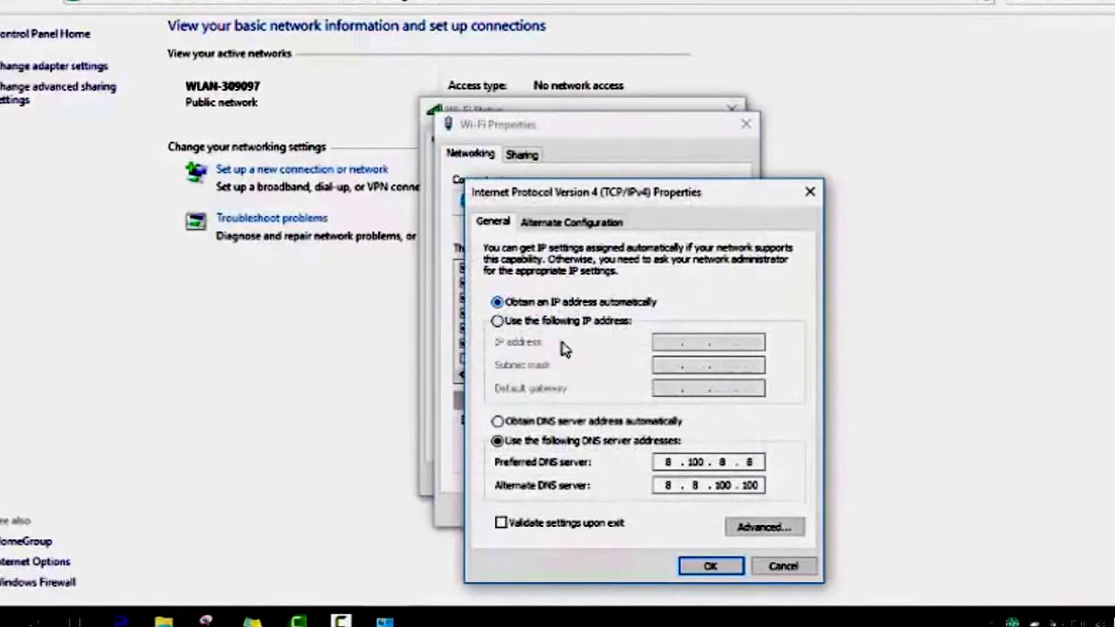
{"action": "left_click", "coordinate": [550, 423]}
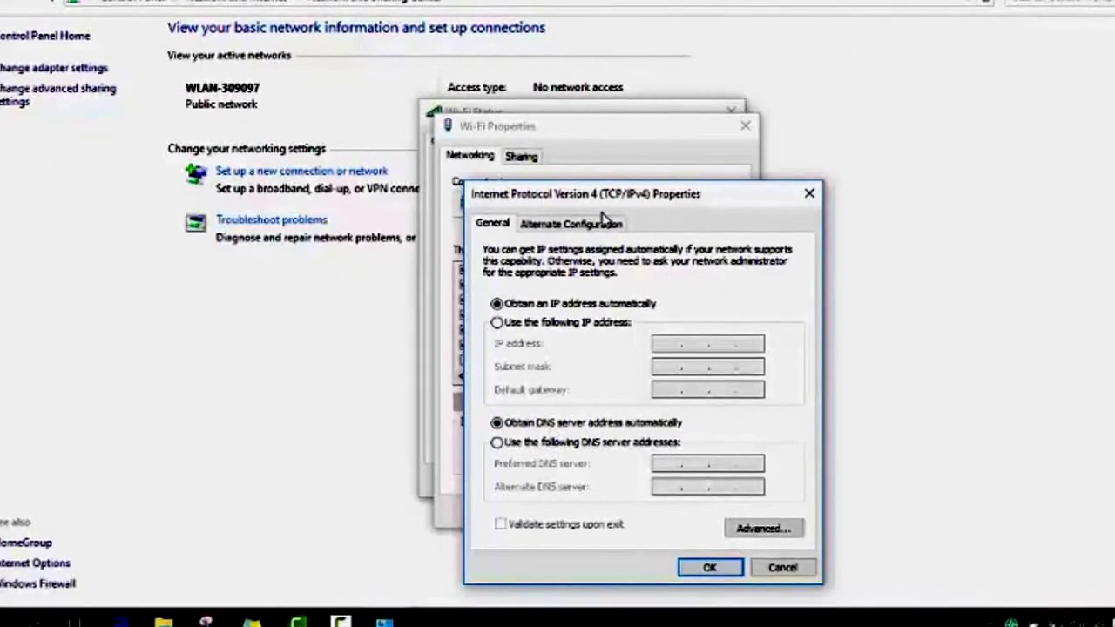
{"action": "left_click_drag", "start_coordinate": [599, 200], "coordinate": [935, 206]}
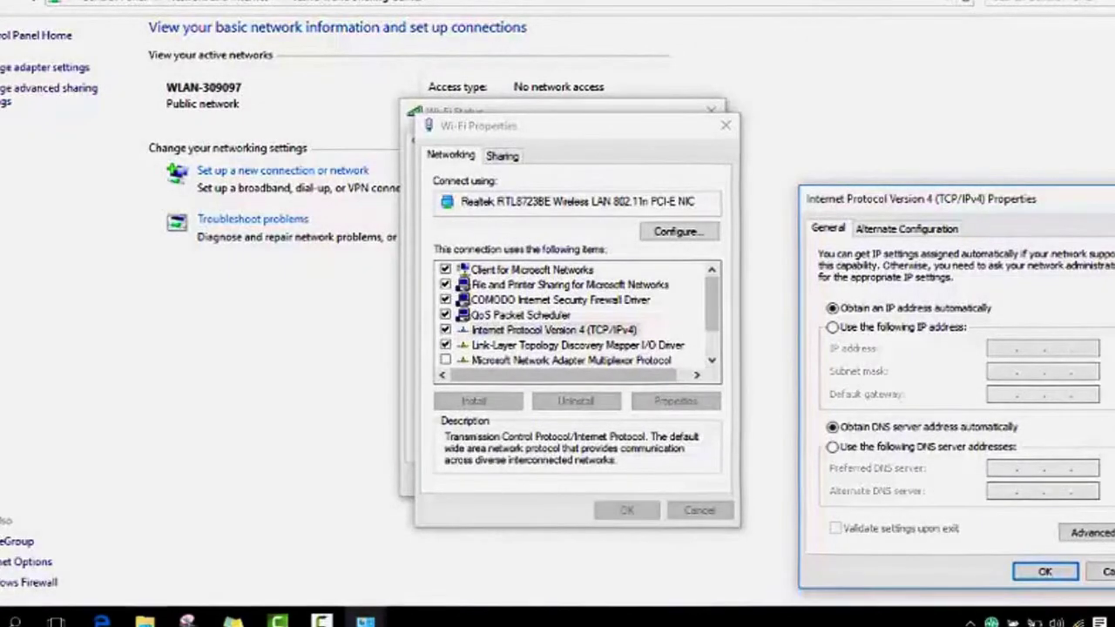
- Search 'cmd' and run Command Prompt as administrator
{"action": "left_click", "coordinate": [15, 620]}
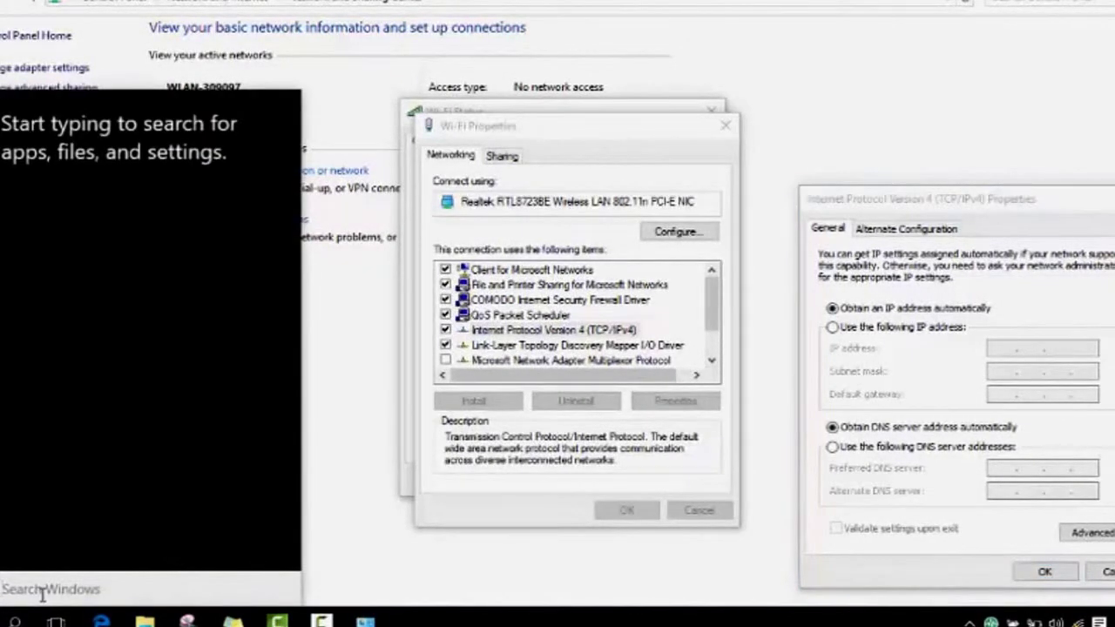
{"action": "type", "text": "cmd"}
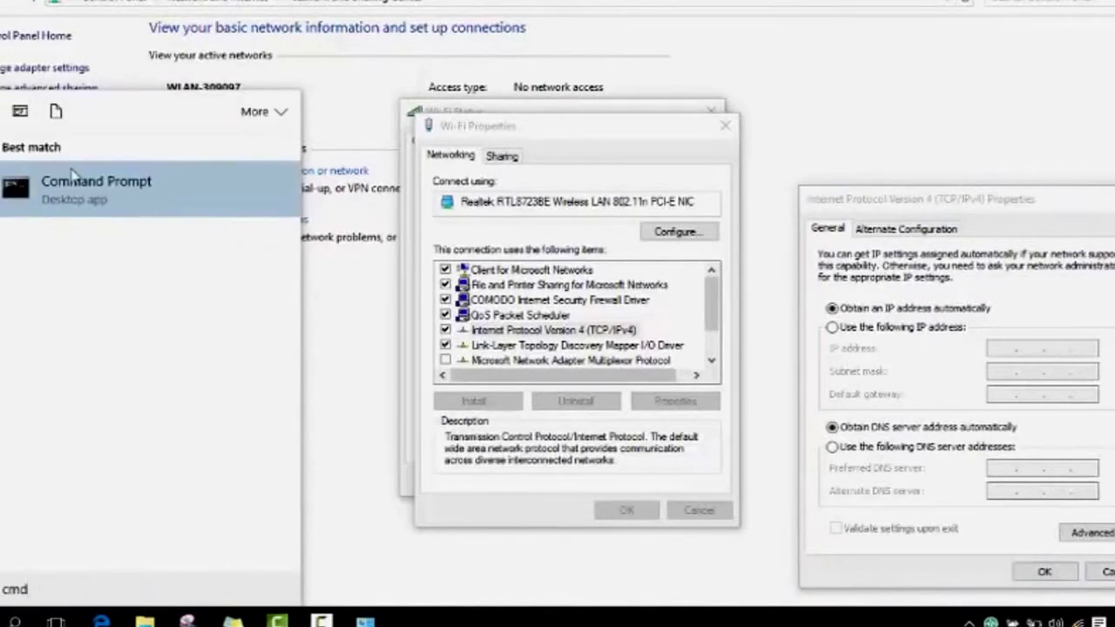
{"action": "right_click", "coordinate": [75, 188]}
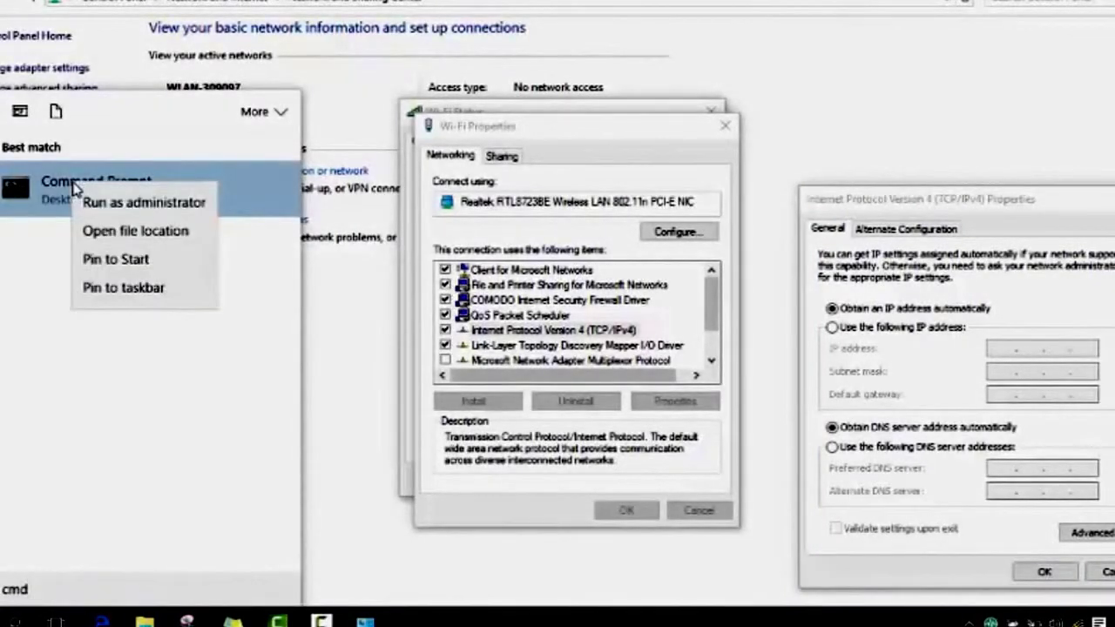
{"action": "left_click", "coordinate": [137, 210]}
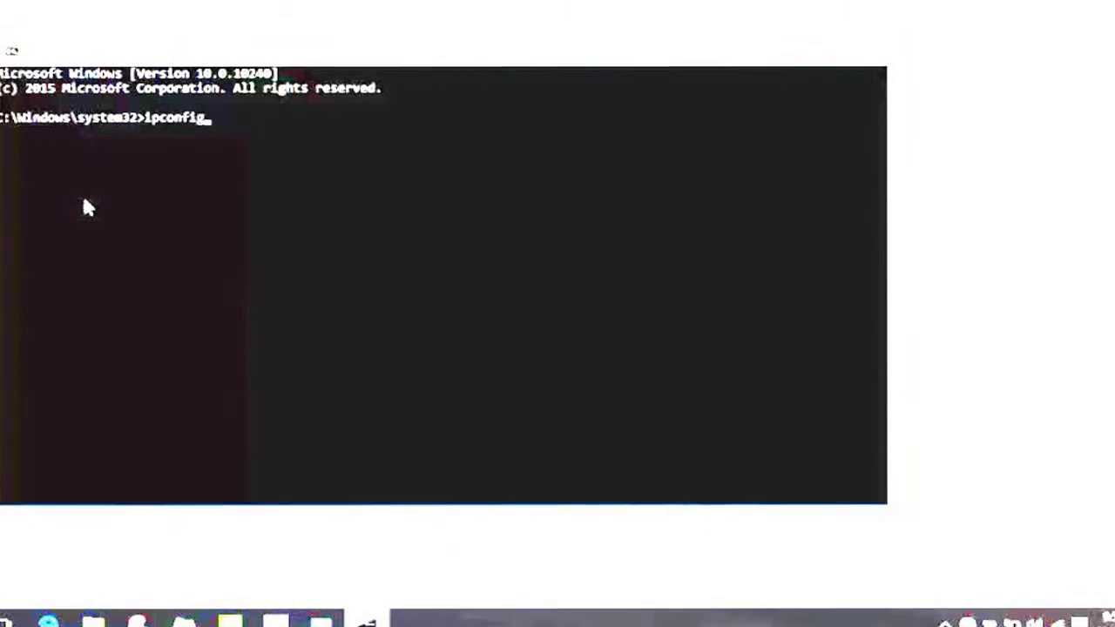
- Run ipconfig and arrange Command Prompt beside the Wi-Fi and IPv4 dialogs
{"action": "key", "text": "Return"}
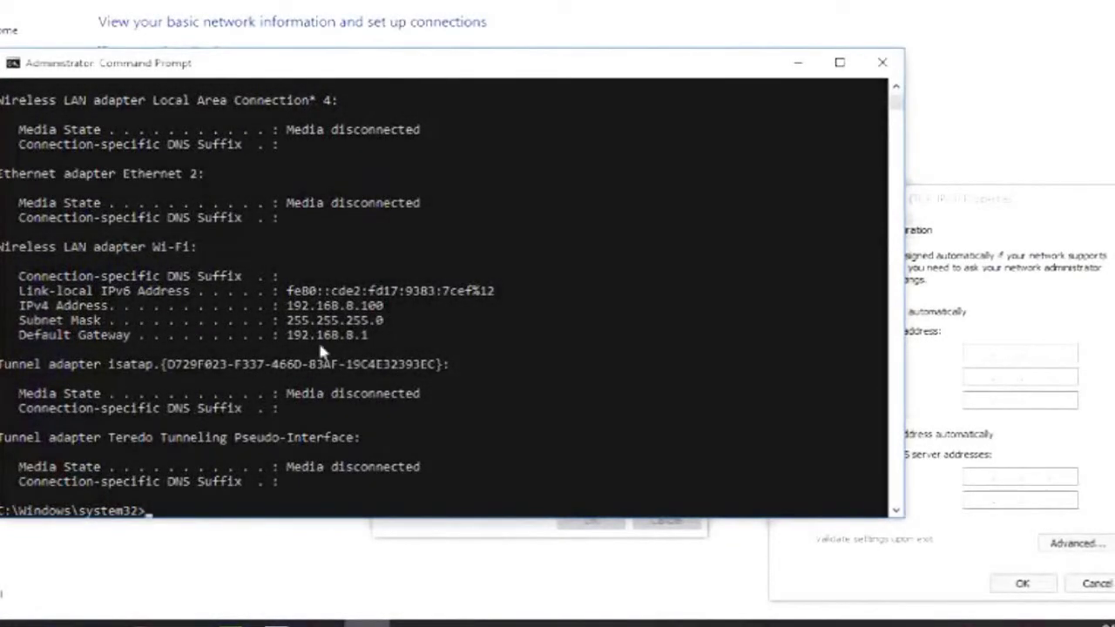
{"action": "left_click", "coordinate": [979, 219]}
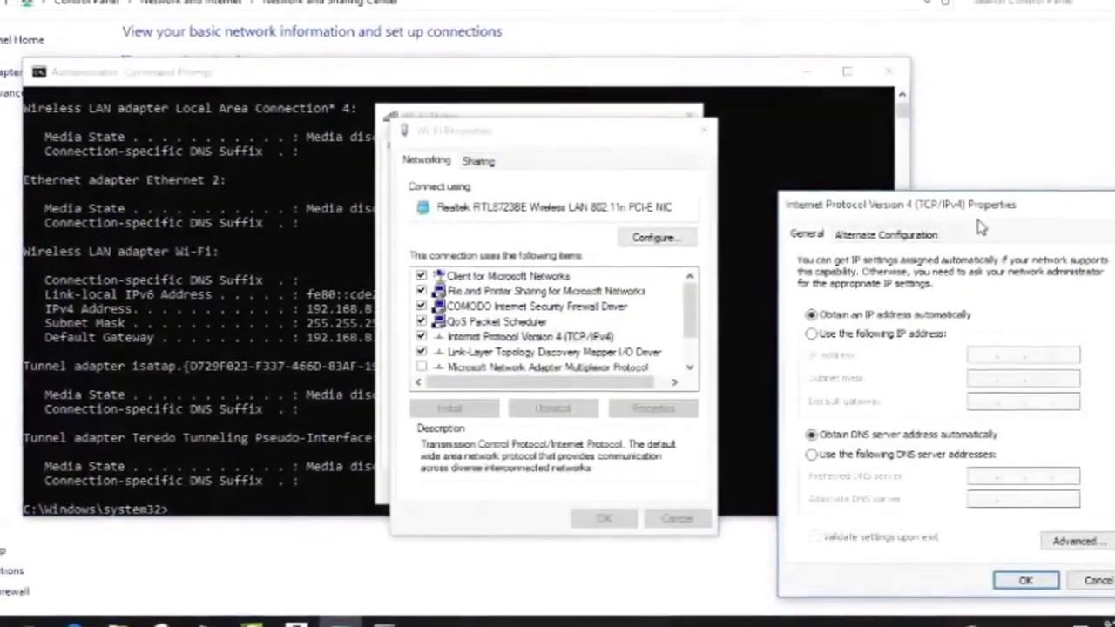
{"action": "left_click", "coordinate": [406, 85]}
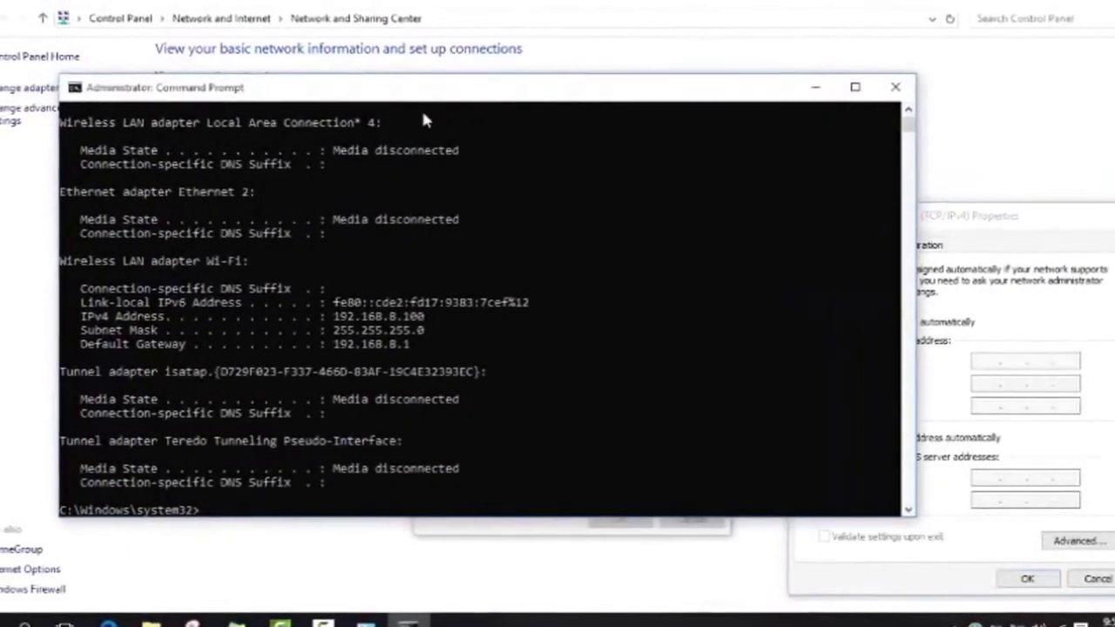
{"action": "left_click_drag", "start_coordinate": [508, 92], "coordinate": [212, 35]}
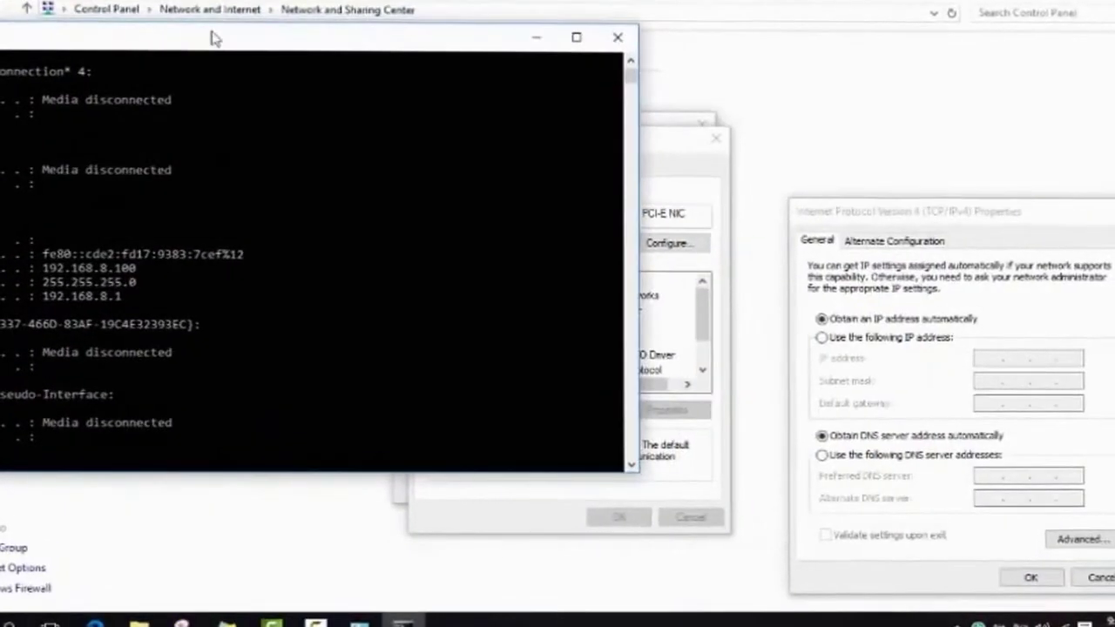
{"action": "left_click", "coordinate": [824, 236]}
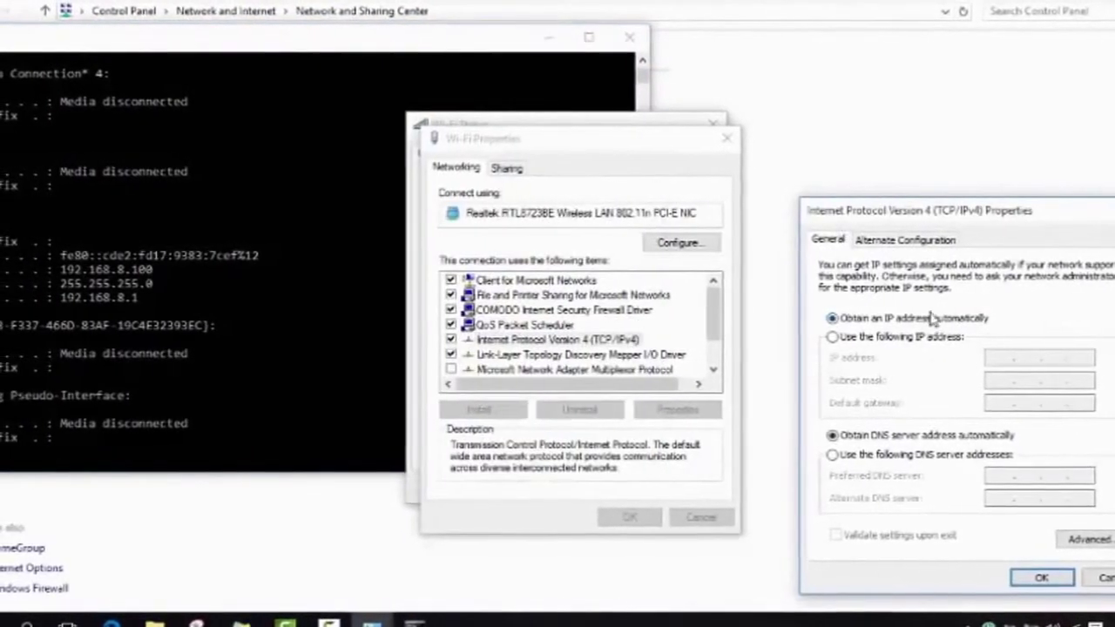
- Enter static IP 192.168.8.100, mask 255.255.255.0 and gateway 192.168.8.1 in TCP/IPv4 Properties
{"action": "left_click", "coordinate": [439, 44]}
{"action": "left_click_drag", "start_coordinate": [440, 52], "coordinate": [606, 51]}
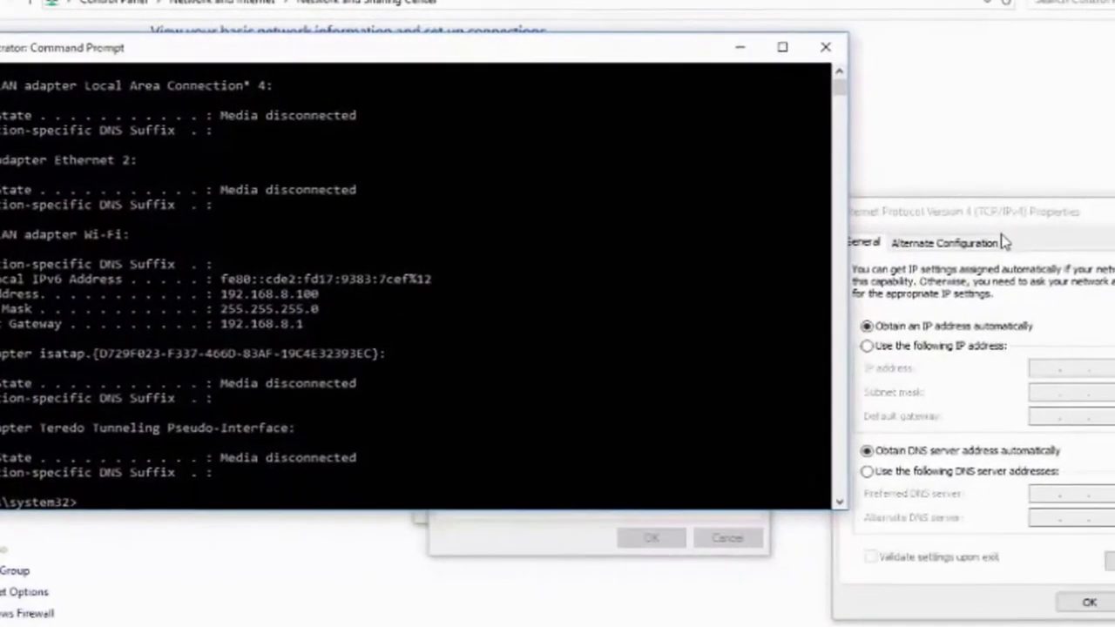
{"action": "left_click", "coordinate": [974, 298]}
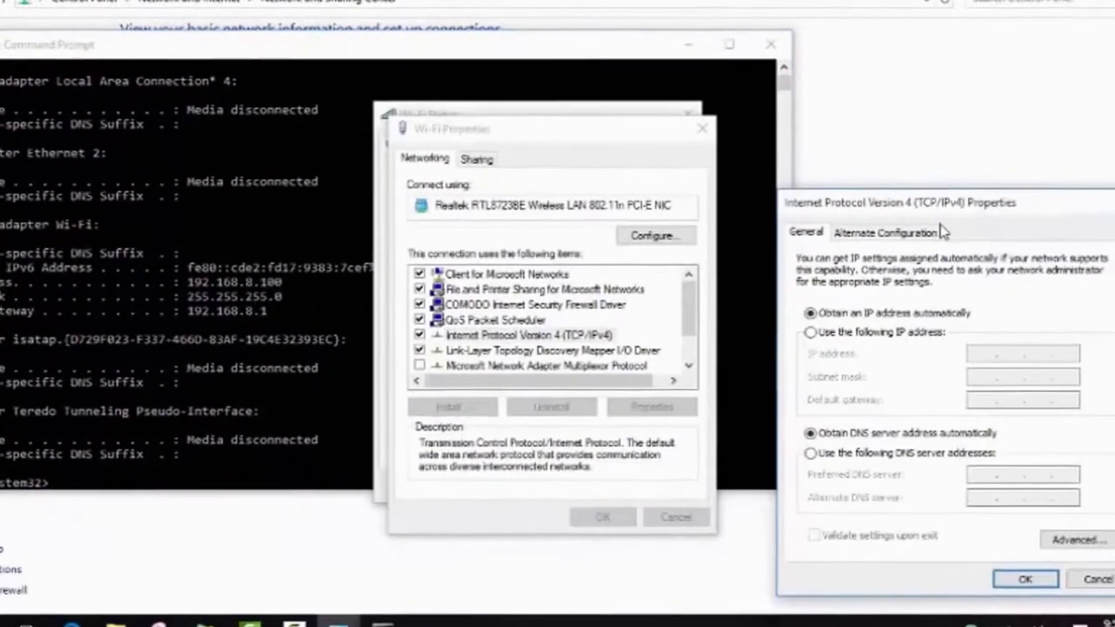
{"action": "left_click", "coordinate": [903, 334]}
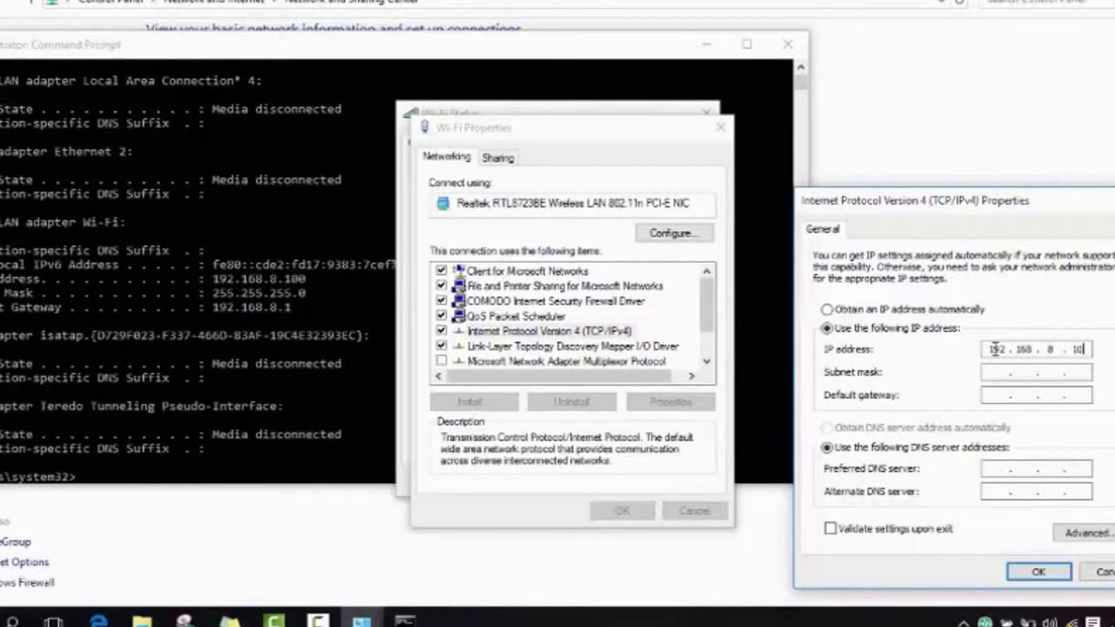
{"action": "key", "text": "Tab"}
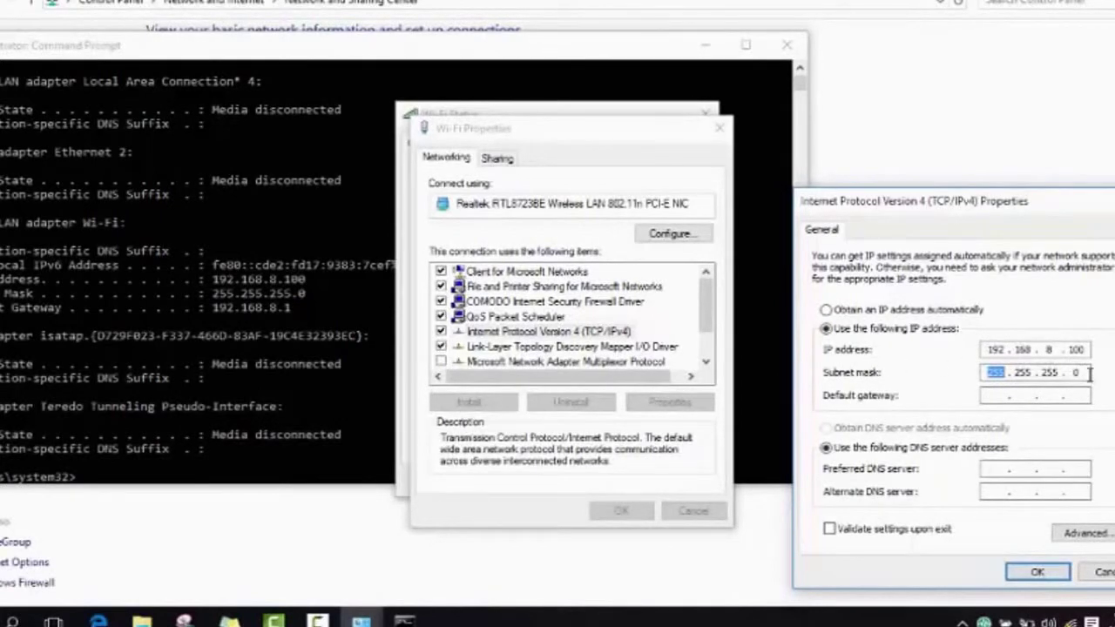
{"action": "left_click", "coordinate": [1002, 395]}
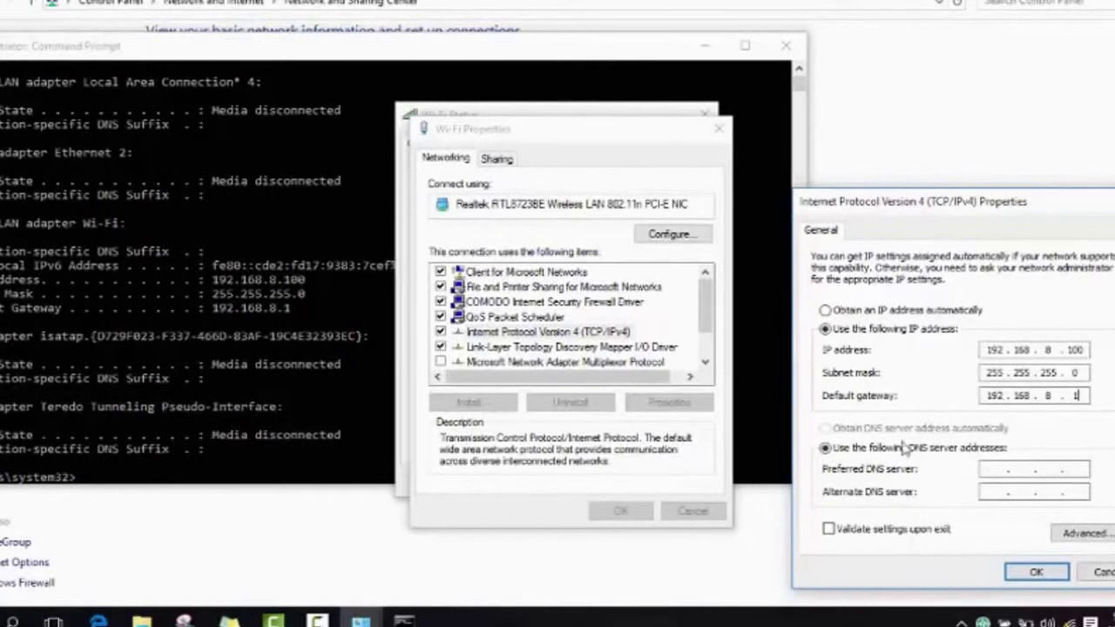
- Enter DNS servers 8.8.8.8 and 8.8.4.4 and tick 'Validate settings upon exit'
{"action": "left_click", "coordinate": [983, 467]}
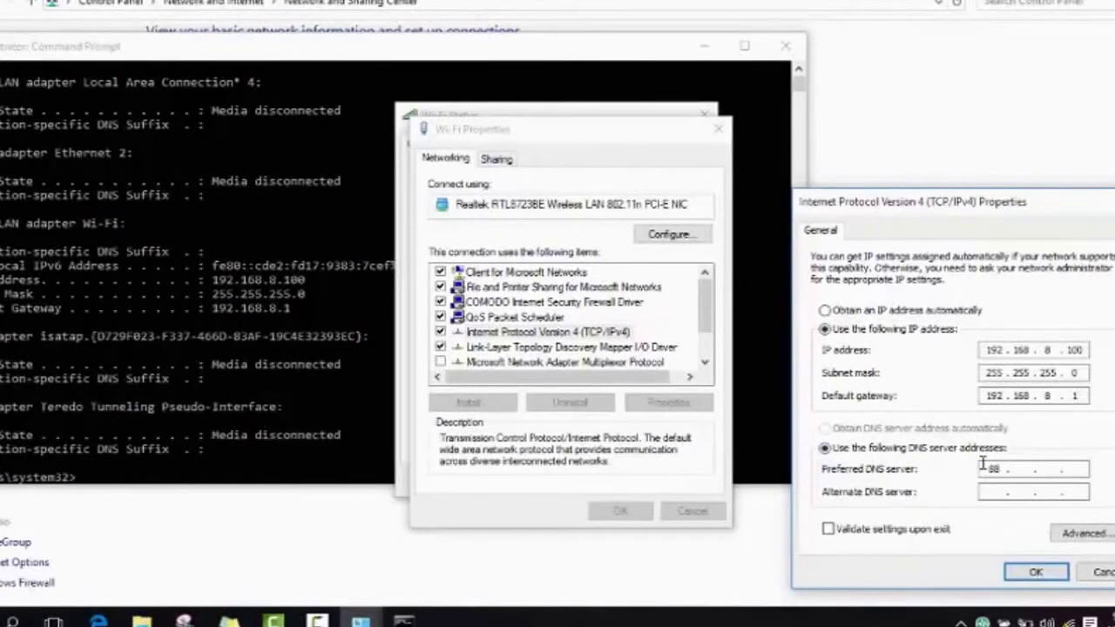
{"action": "type", "text": "8 . 8 . 8"}
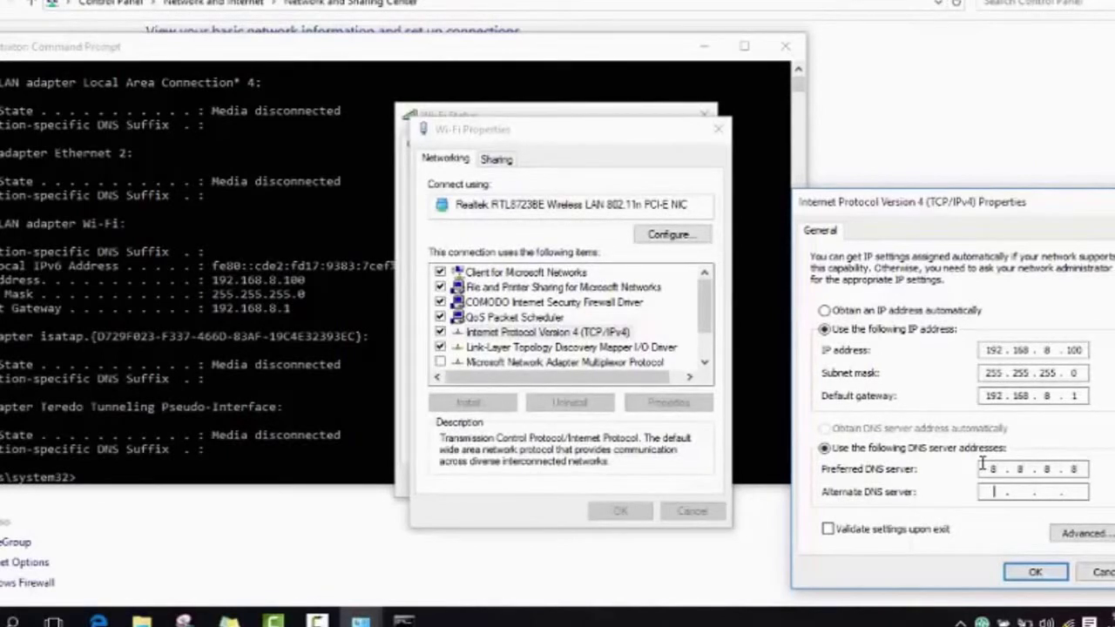
{"action": "key", "text": "Tab"}
{"action": "type", "text": "8."}
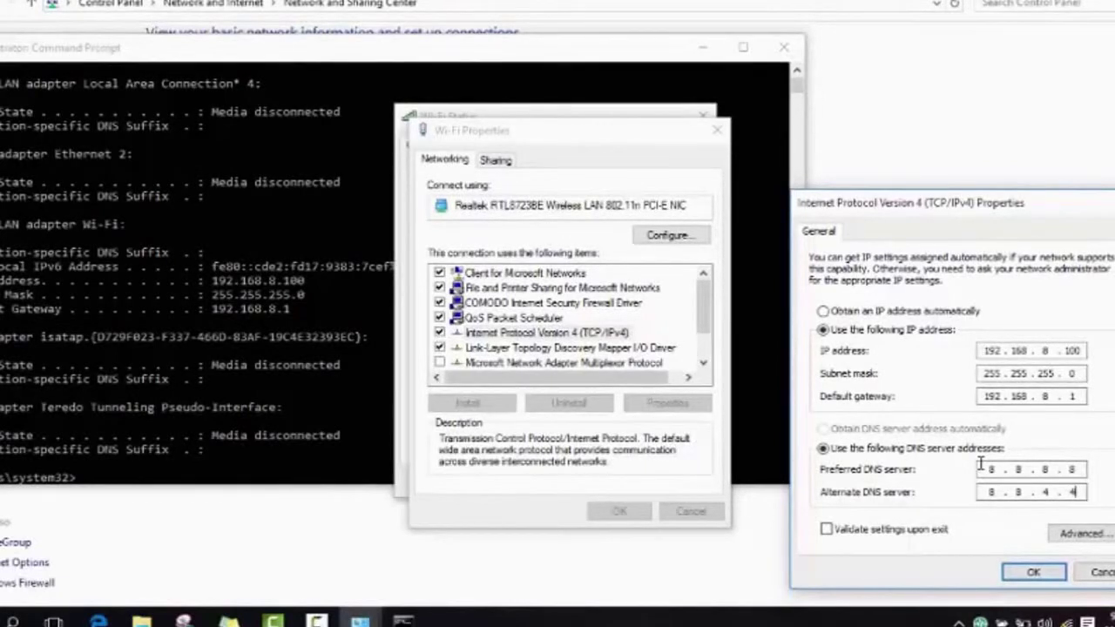
{"action": "left_click", "coordinate": [827, 530]}
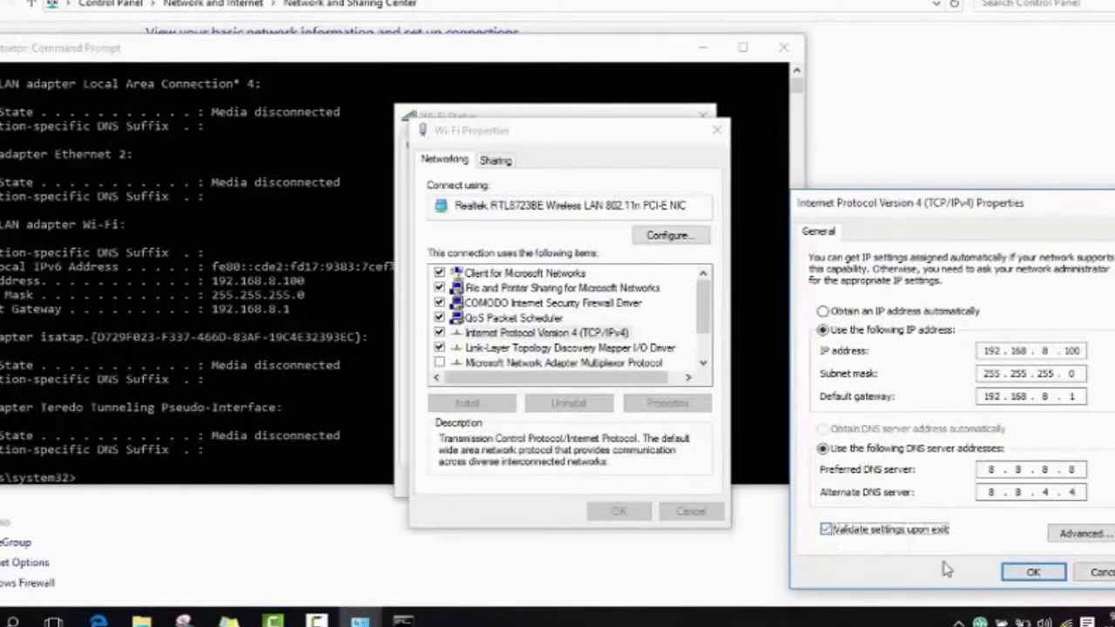
- Confirm the new IPv4 settings, then close Wi-Fi Properties and Wi-Fi Status
{"action": "left_click", "coordinate": [1033, 573]}
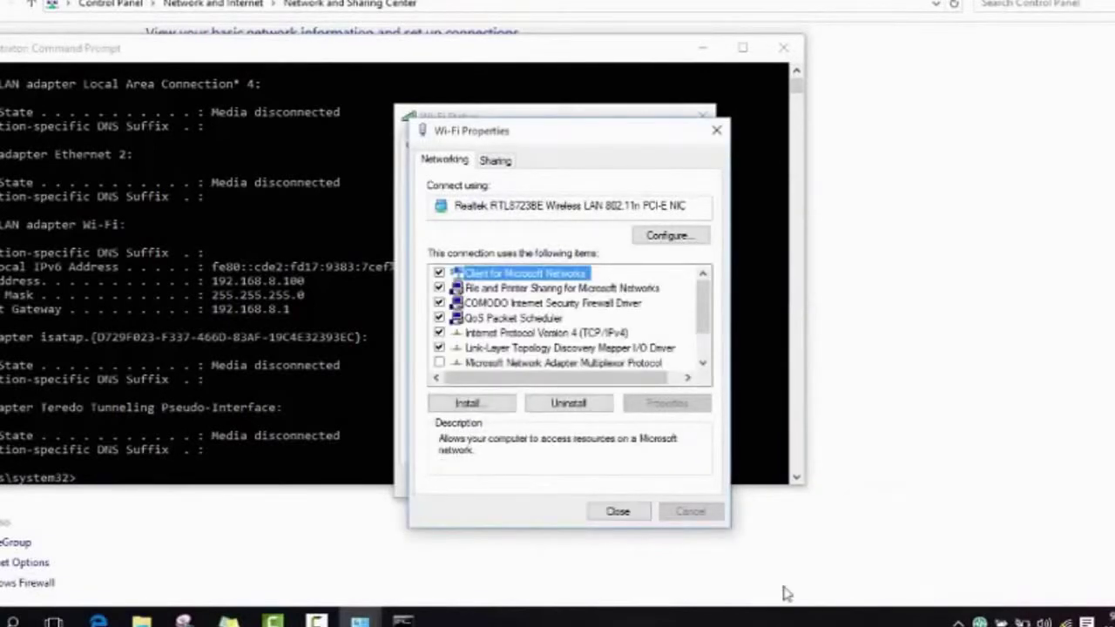
{"action": "left_click", "coordinate": [629, 513]}
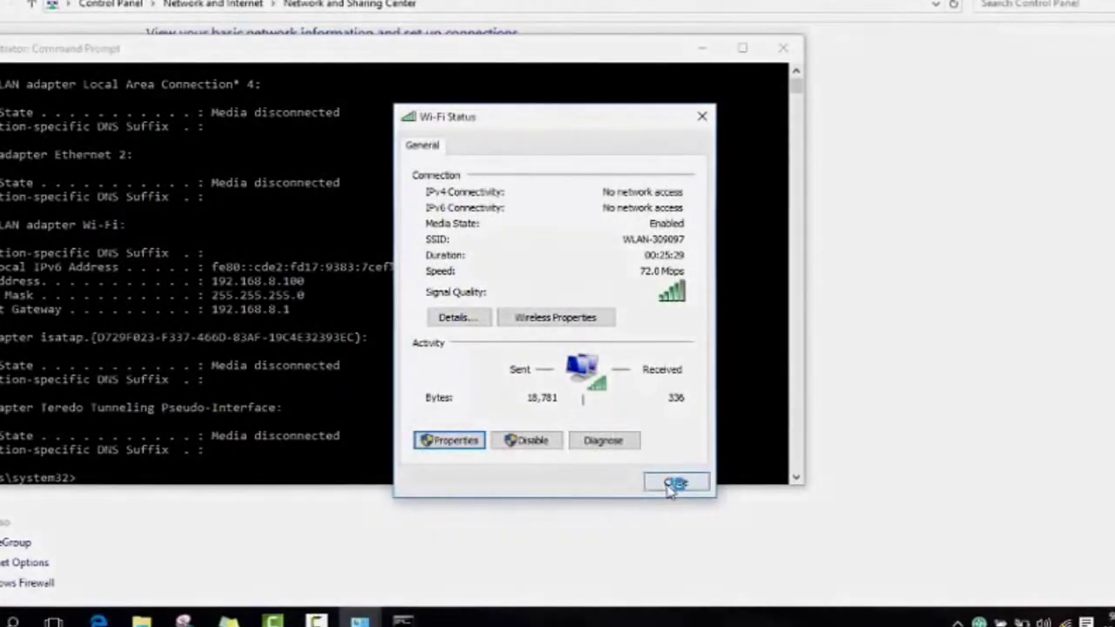
{"action": "left_click", "coordinate": [675, 482]}
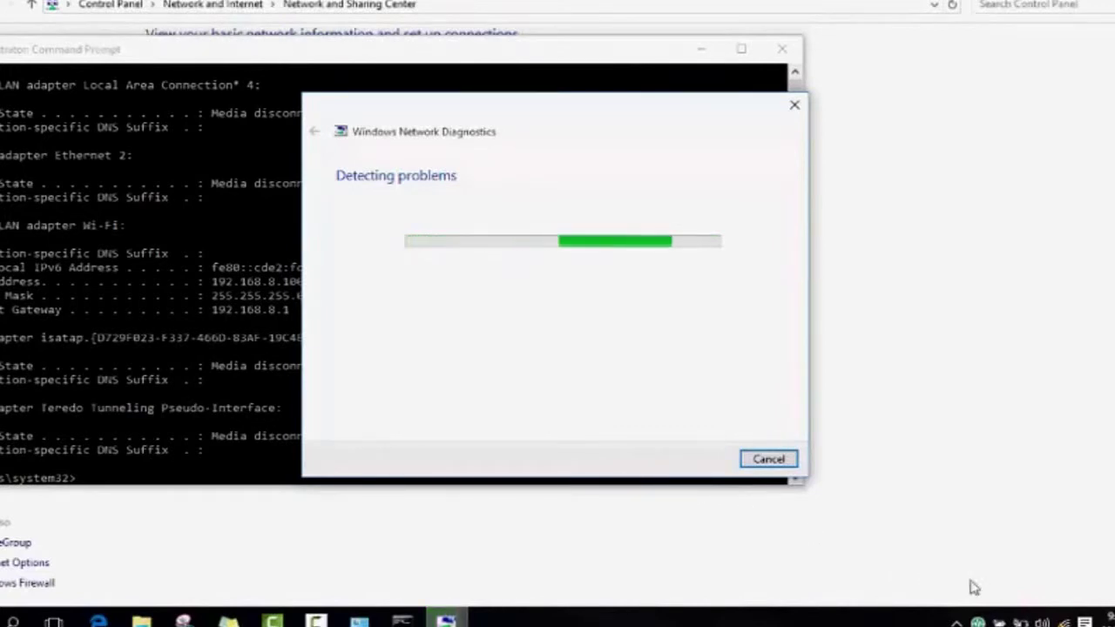
- Turn Wi-Fi off from the WLAN-309097 network flyout, then close the finished troubleshooter
{"action": "left_click", "coordinate": [1065, 622]}
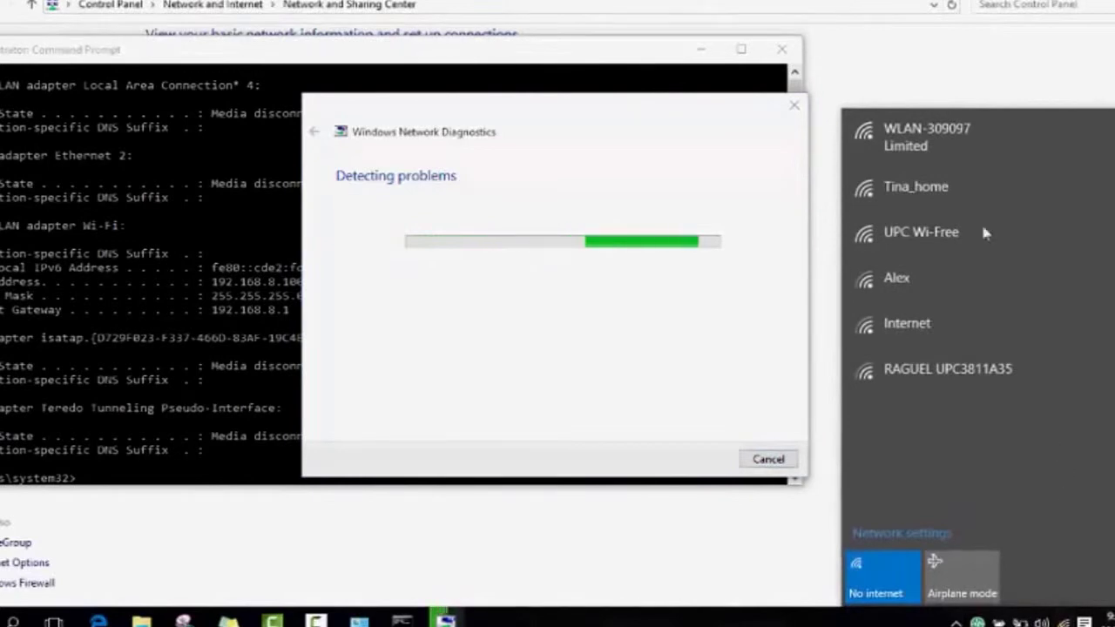
{"action": "left_click", "coordinate": [964, 137]}
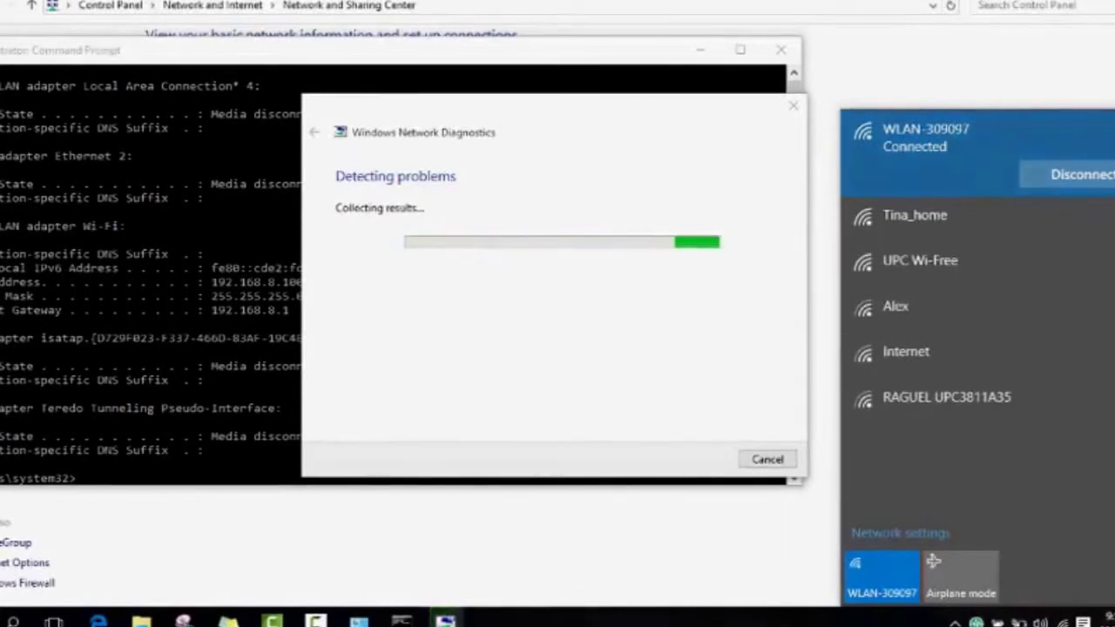
{"action": "left_click", "coordinate": [888, 575]}
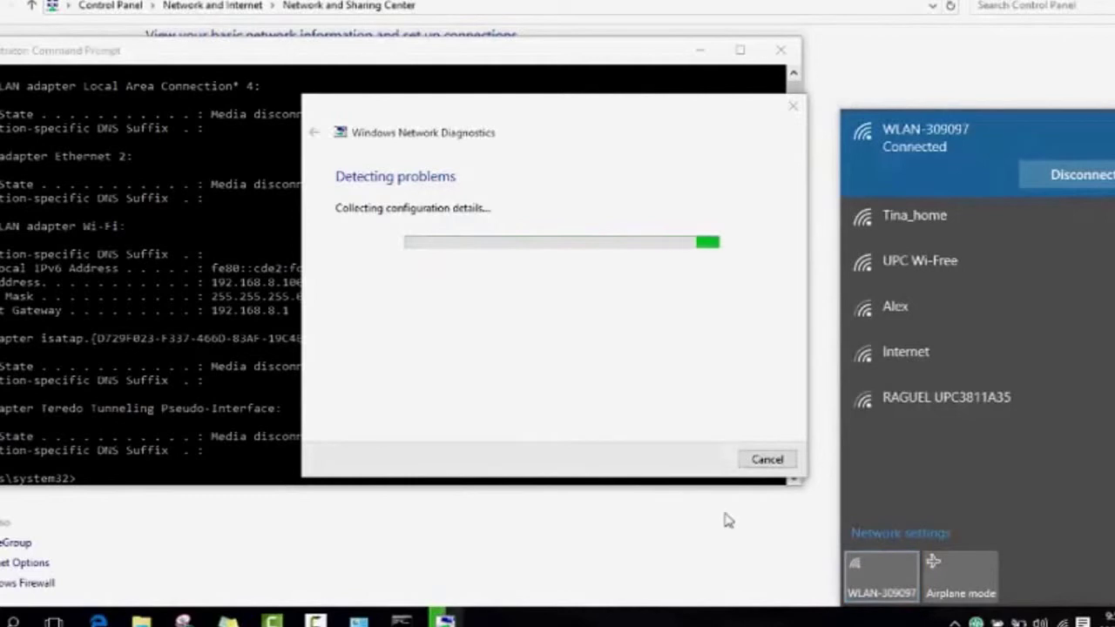
{"action": "left_click", "coordinate": [599, 429]}
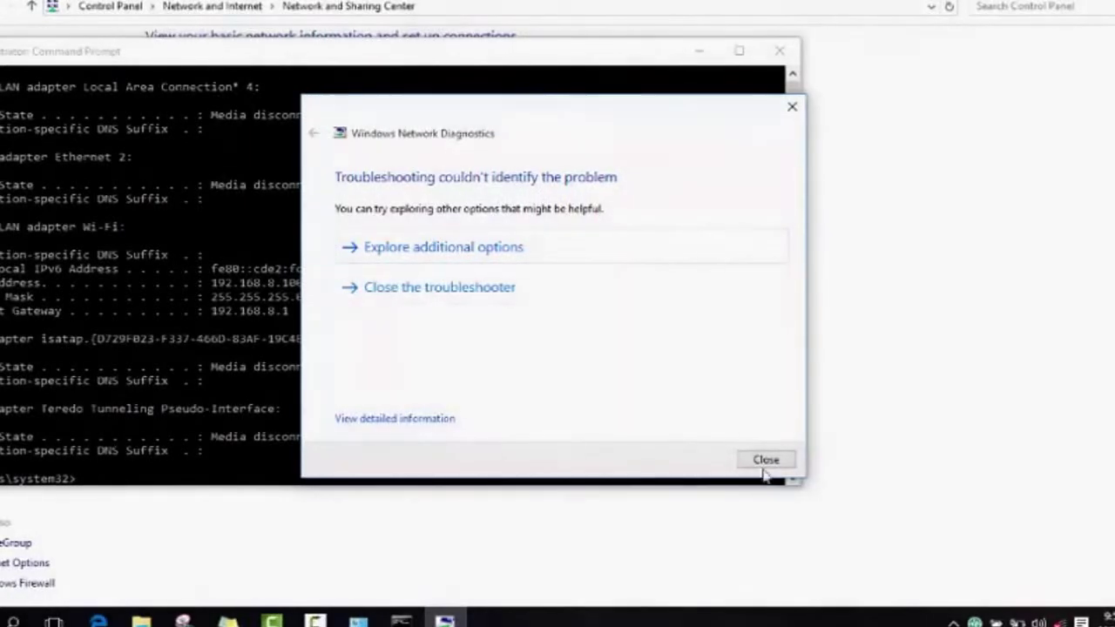
{"action": "left_click", "coordinate": [764, 462]}
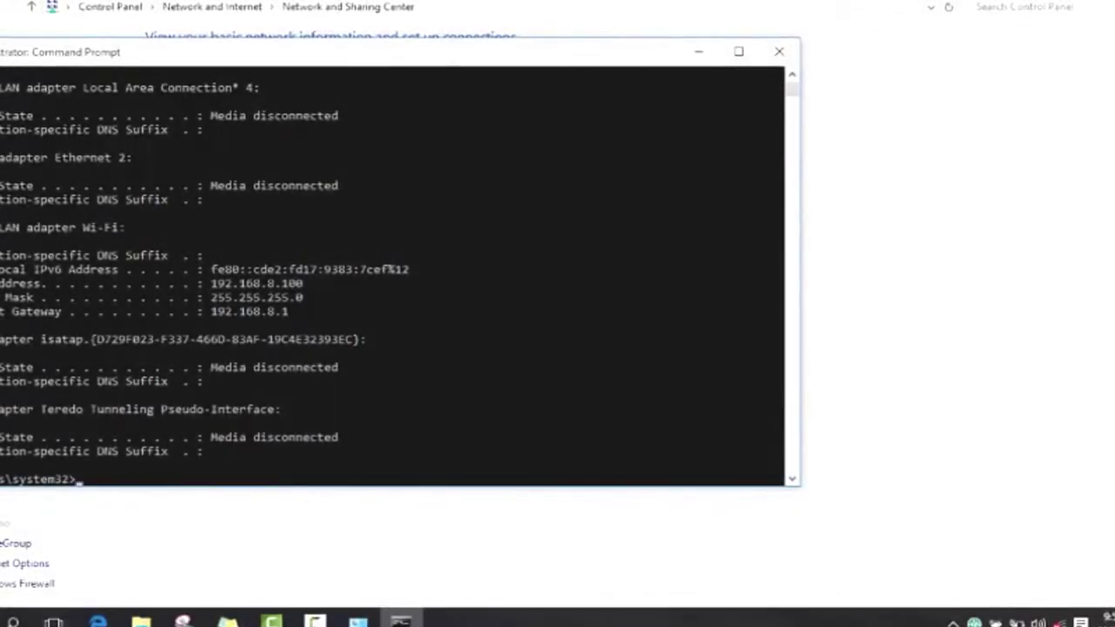
- Search Windows for 'device manager' and launch Device Manager from the results
{"action": "left_click", "coordinate": [13, 621]}
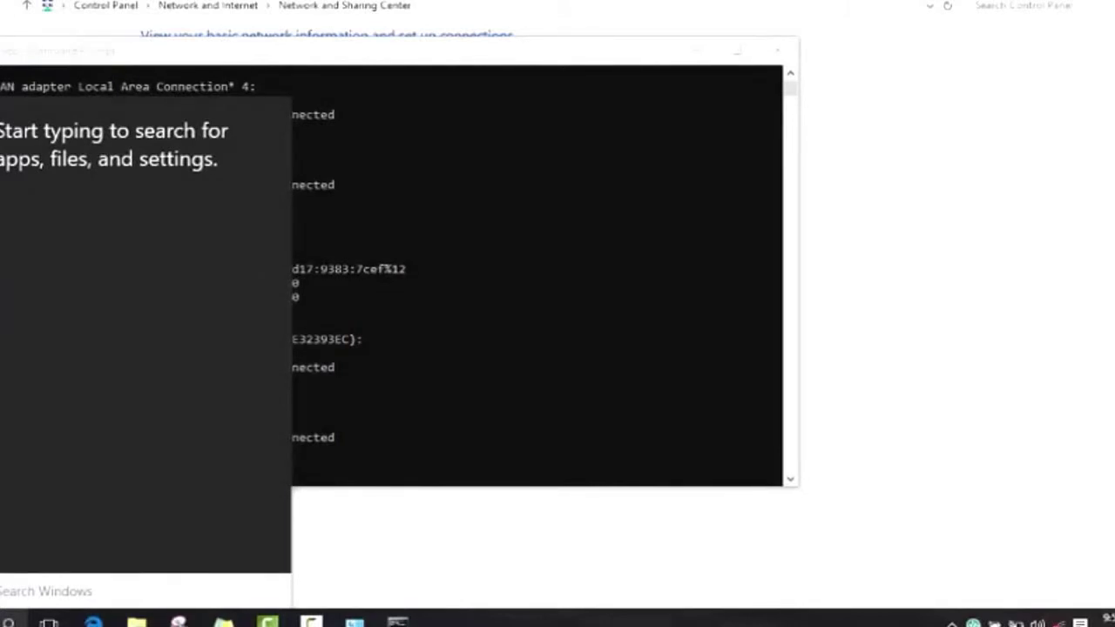
{"action": "type", "text": "dev"}
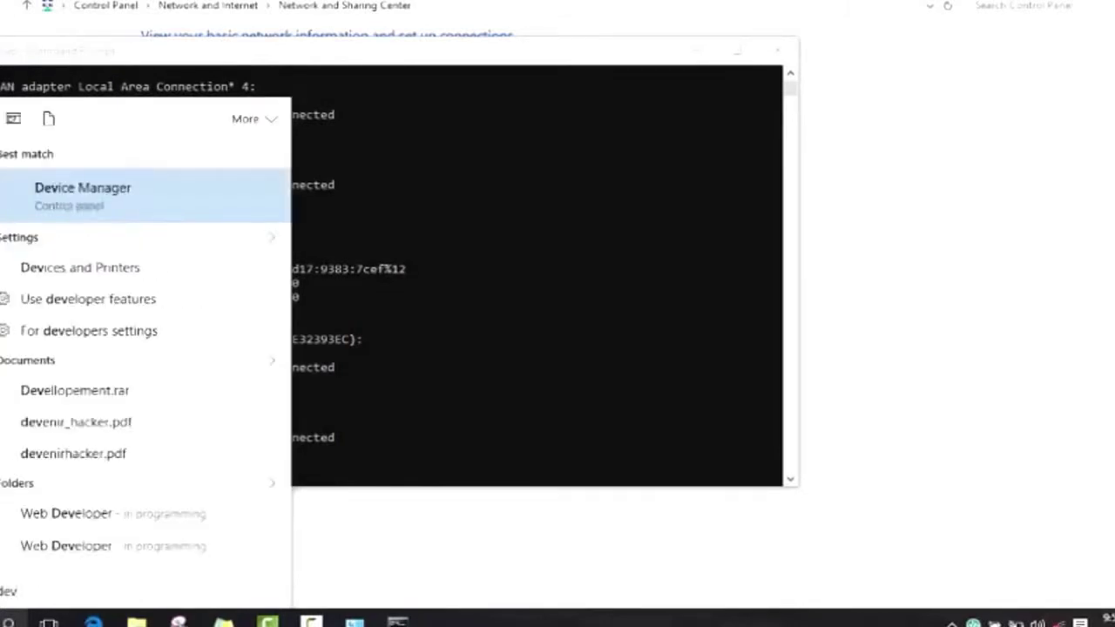
{"action": "type", "text": "ice"}
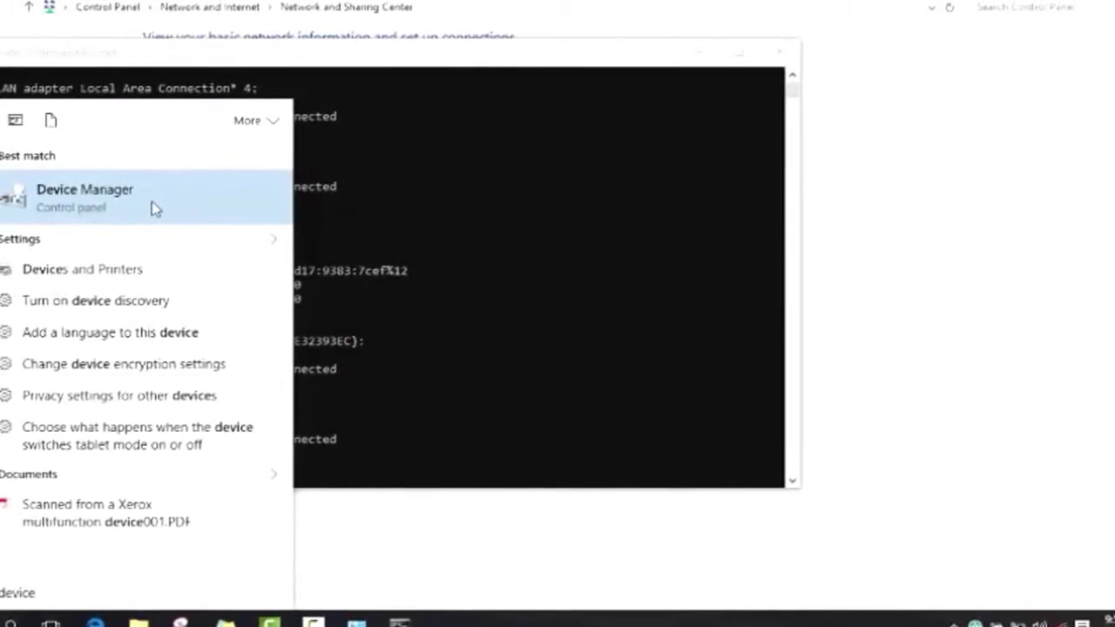
{"action": "key", "text": "Return"}
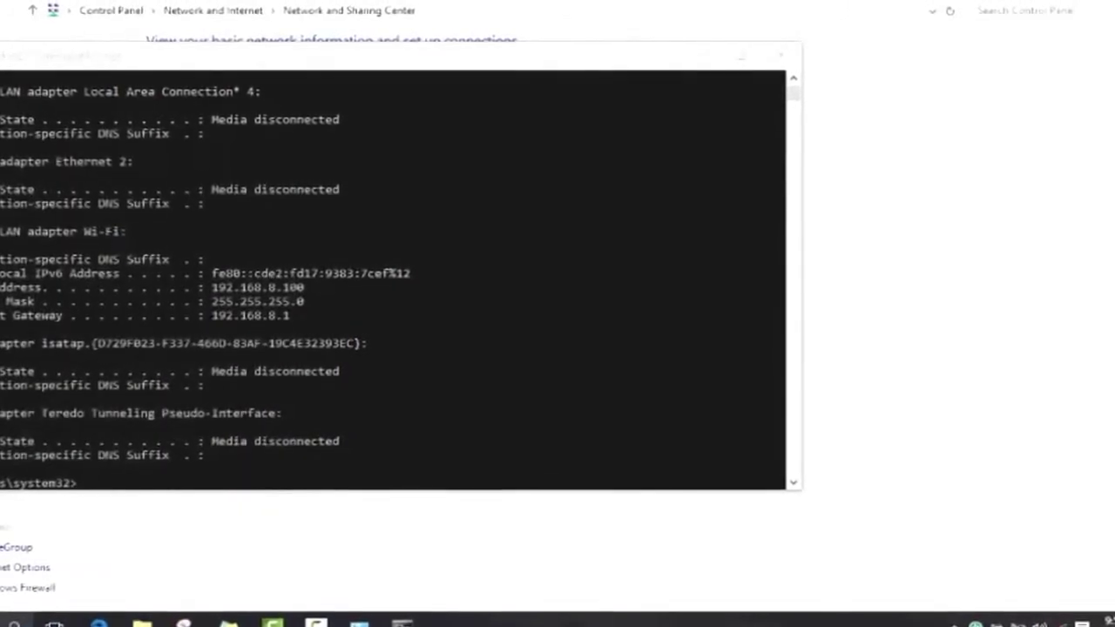
{"action": "left_click", "coordinate": [15, 622]}
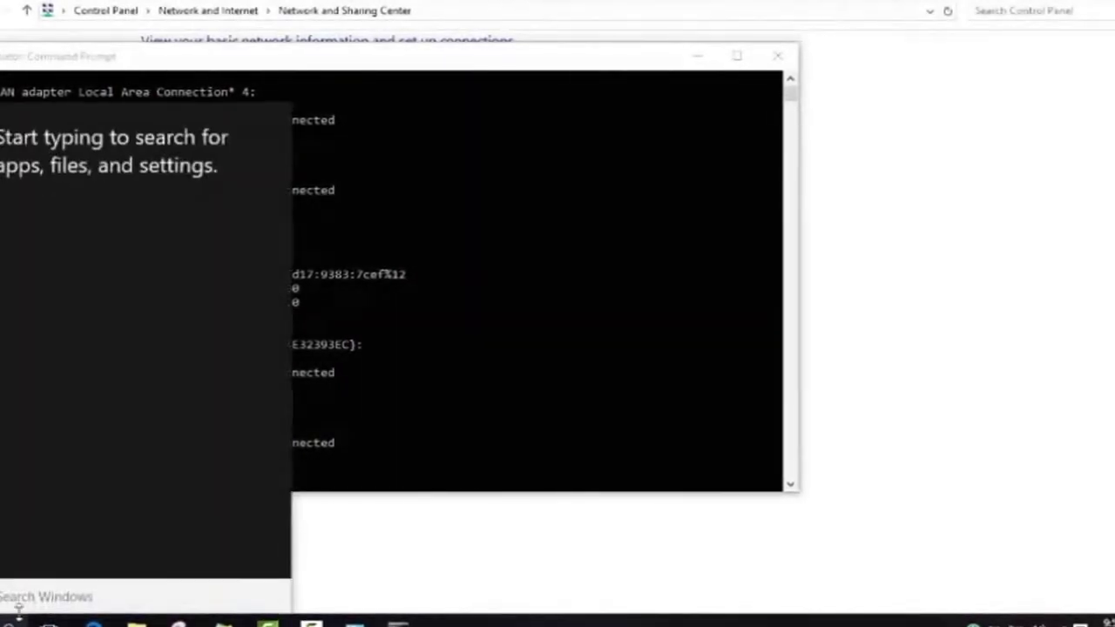
{"action": "type", "text": "de"}
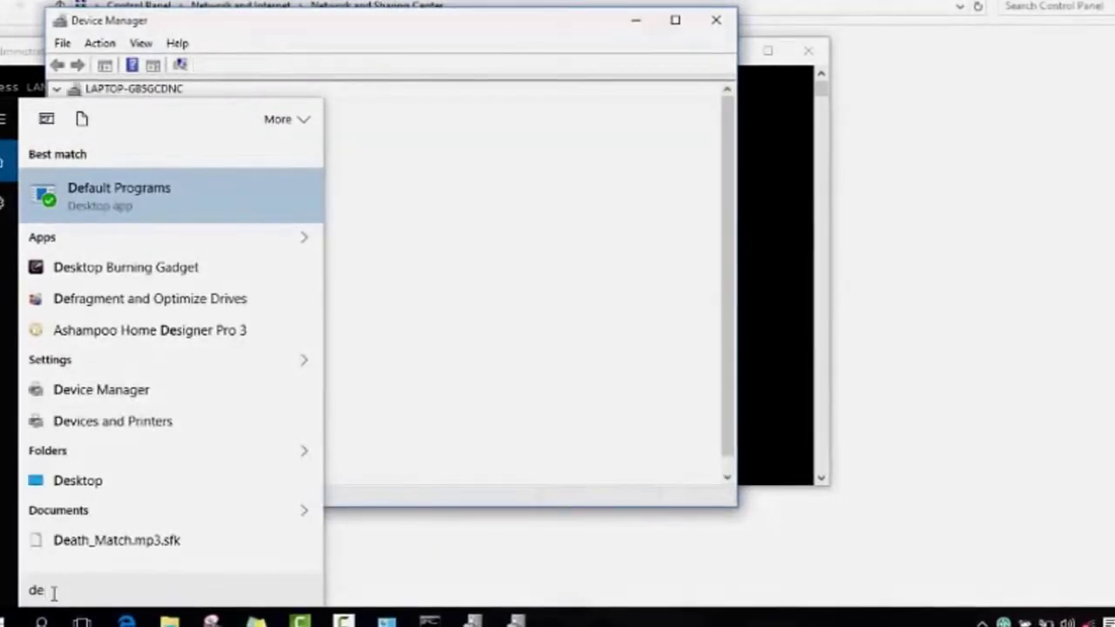
{"action": "type", "text": "vice ma"}
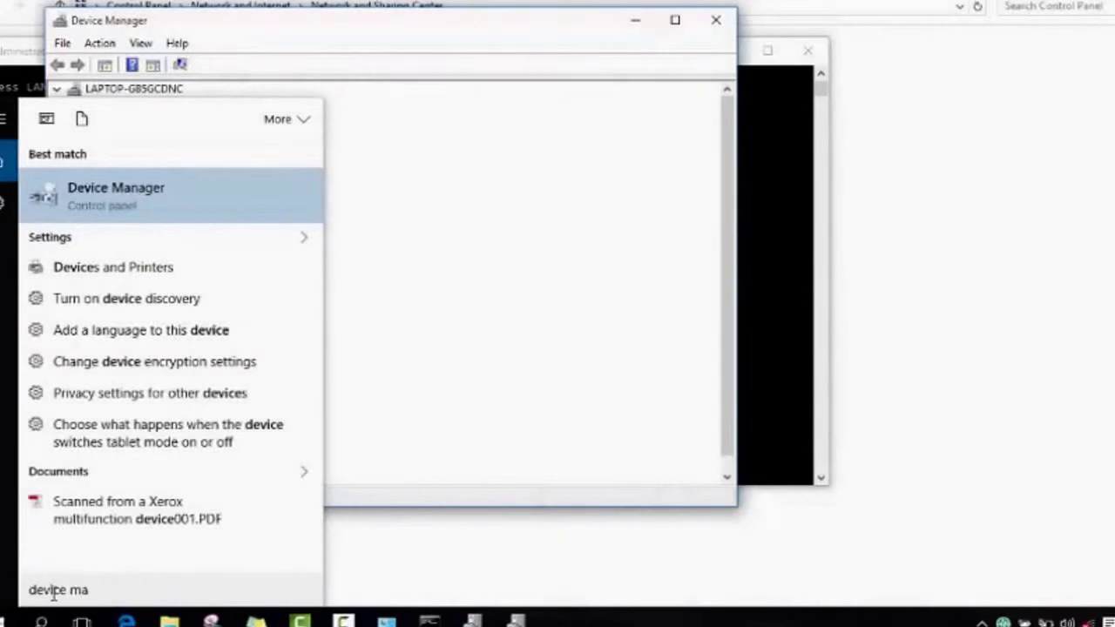
{"action": "type", "text": "nager"}
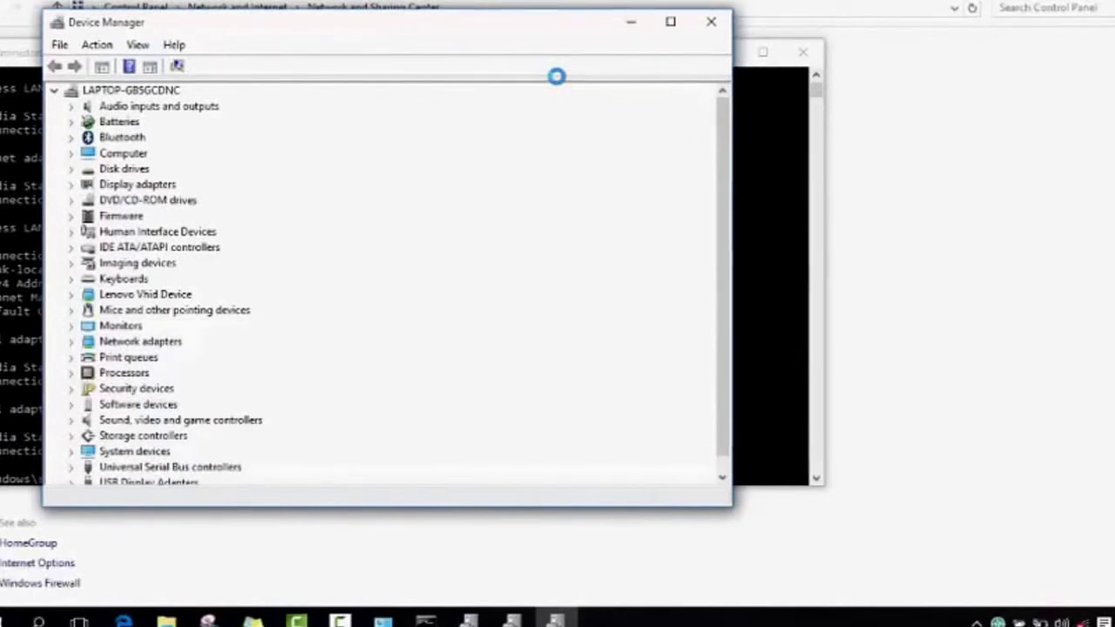
- Expand Network adapters, select the Realtek RTL8723BE wireless NIC, and scan for hardware changes
{"action": "left_click", "coordinate": [102, 312]}
{"action": "left_click", "coordinate": [73, 345]}
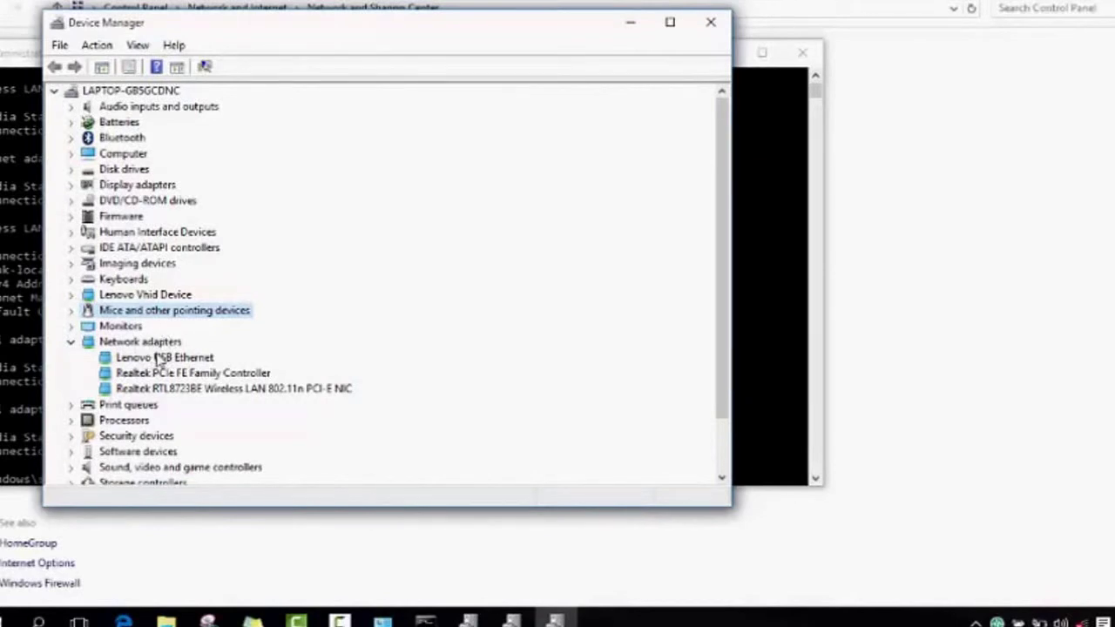
{"action": "left_click", "coordinate": [131, 373]}
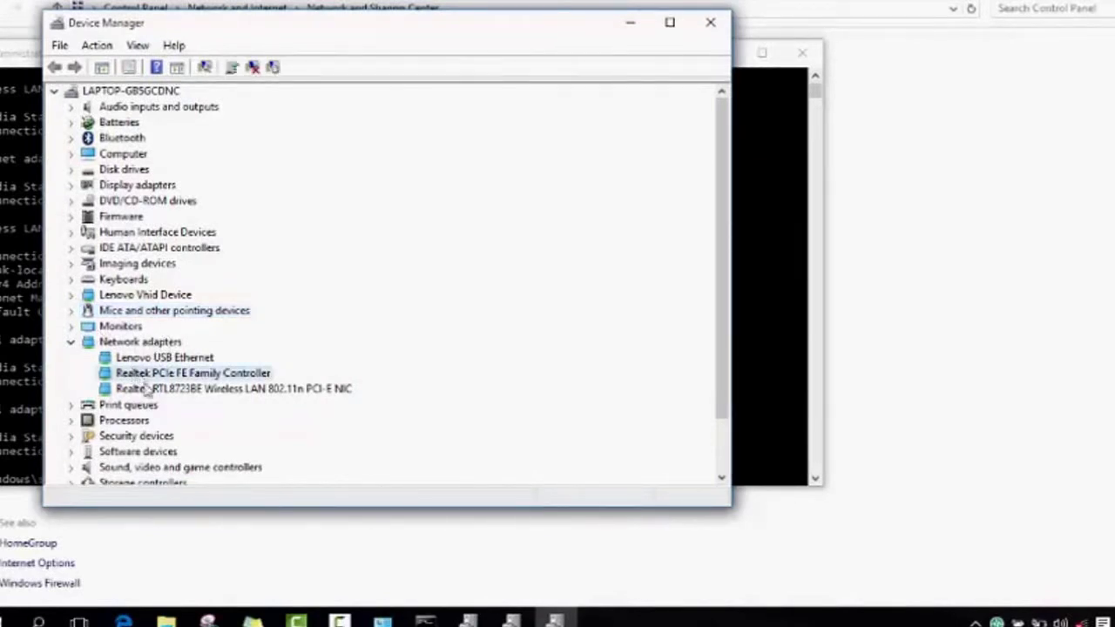
{"action": "left_click", "coordinate": [143, 390]}
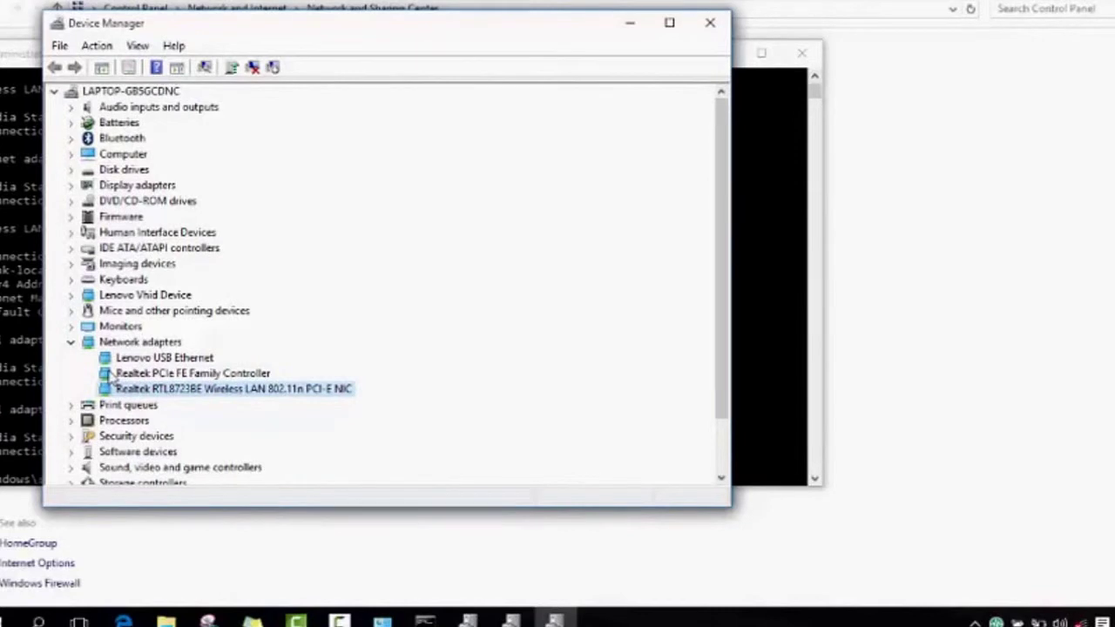
{"action": "left_click", "coordinate": [205, 69]}
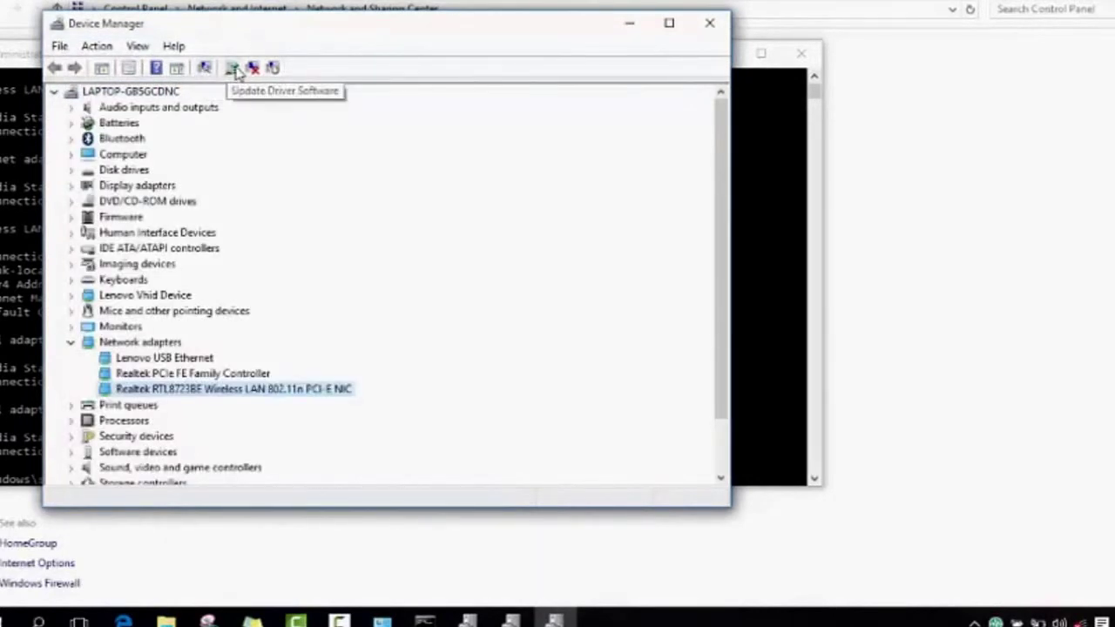
- Update the RTL8723BE driver by automatic online search and dismiss the success message
{"action": "left_click", "coordinate": [233, 70]}
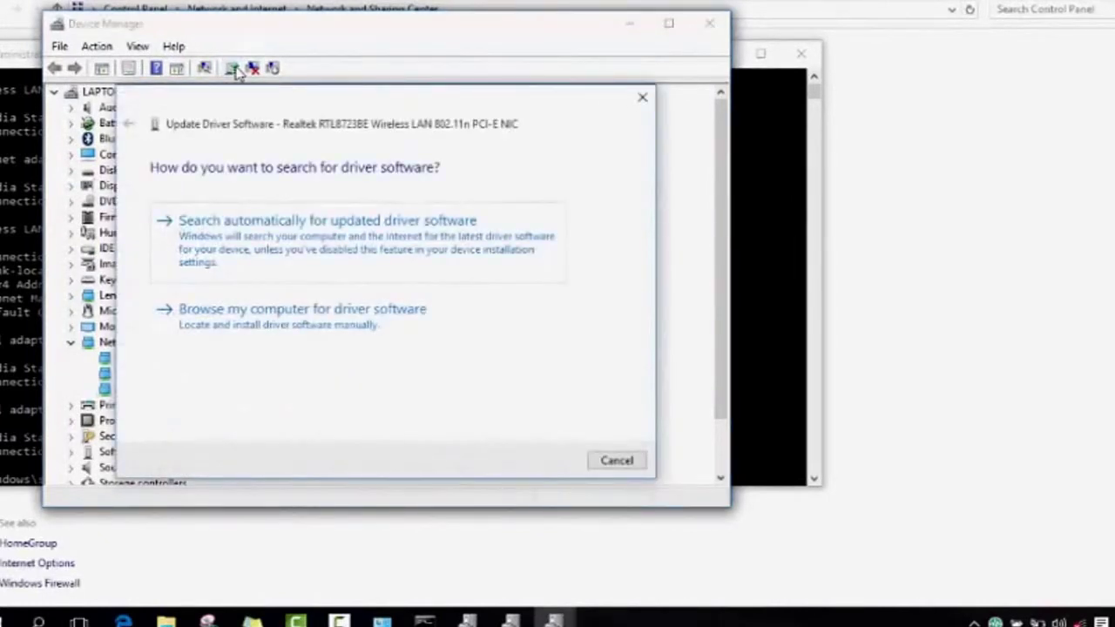
{"action": "left_click", "coordinate": [279, 248]}
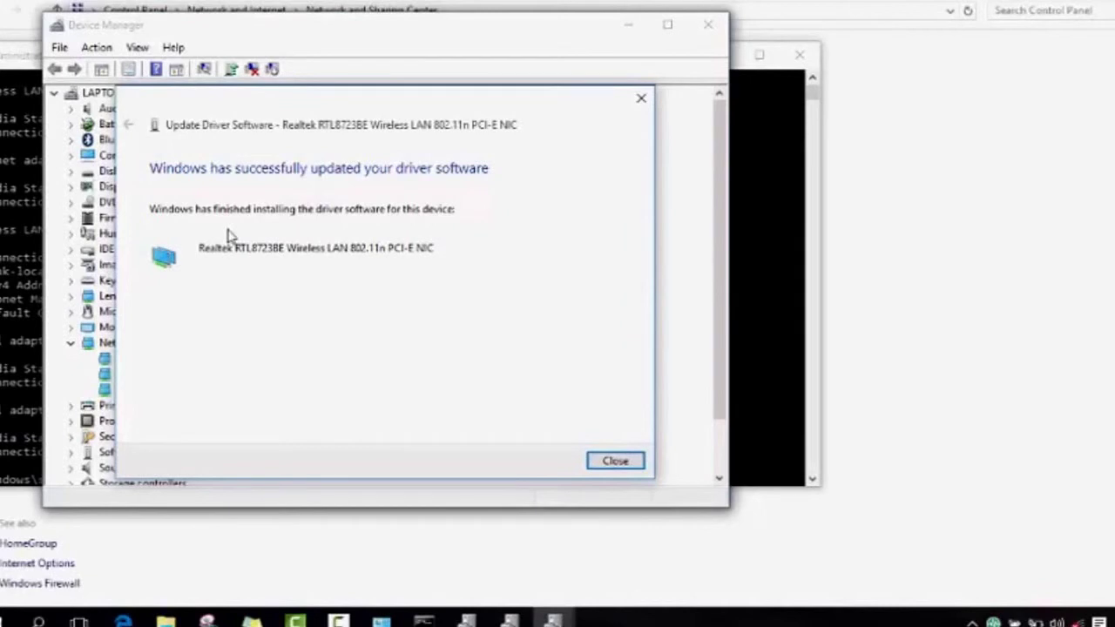
{"action": "left_click", "coordinate": [614, 459]}
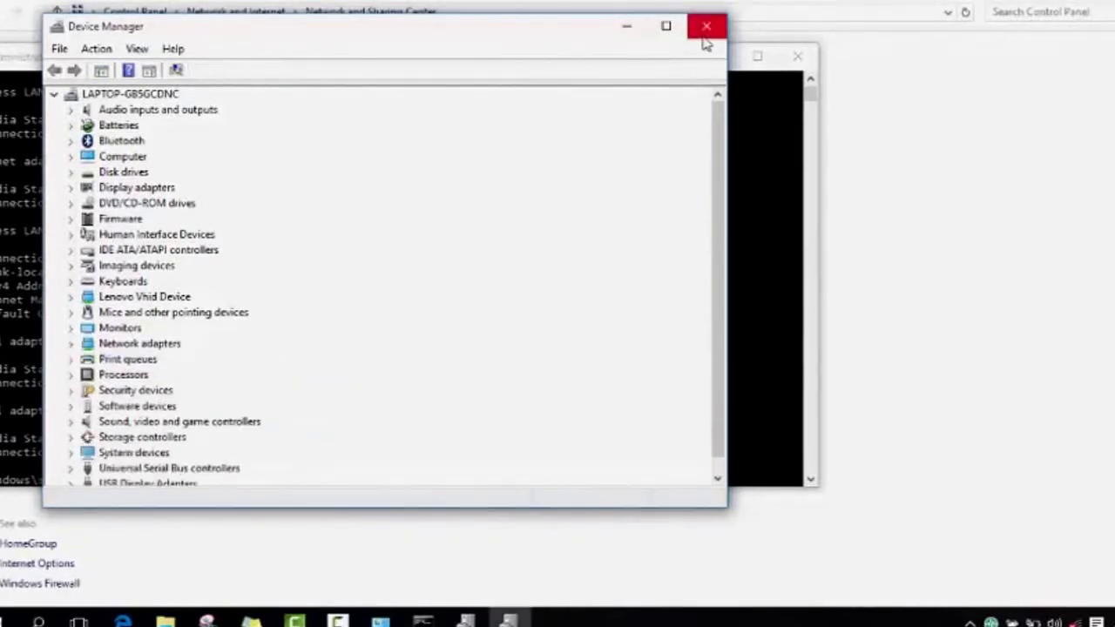
- Close Device Manager and the Command Prompt window
{"action": "left_click", "coordinate": [706, 35]}
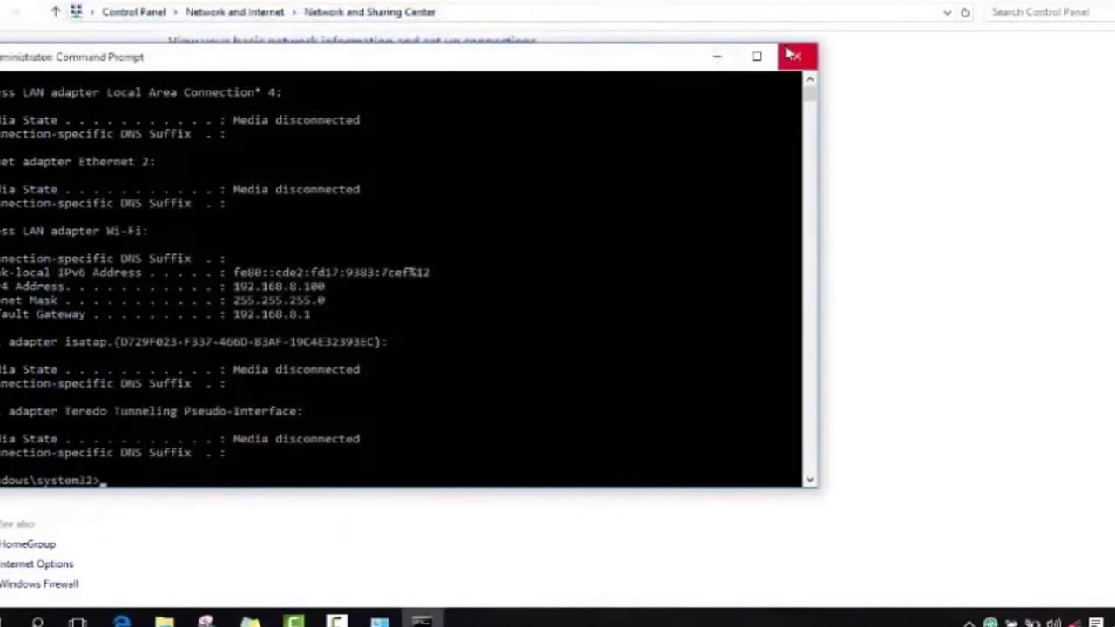
{"action": "left_click", "coordinate": [793, 55]}
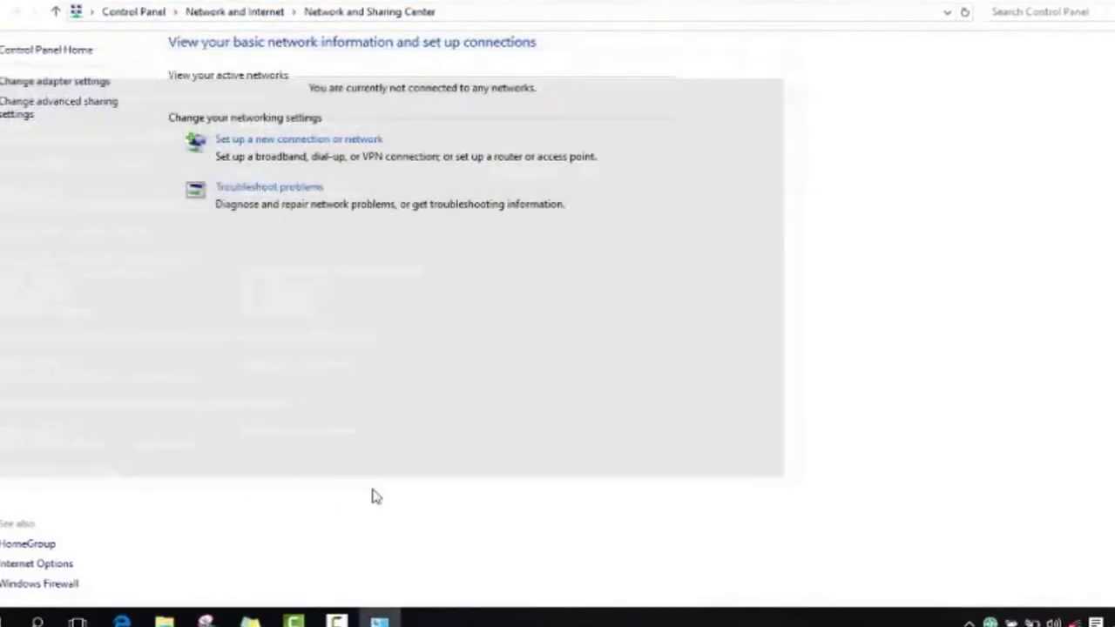